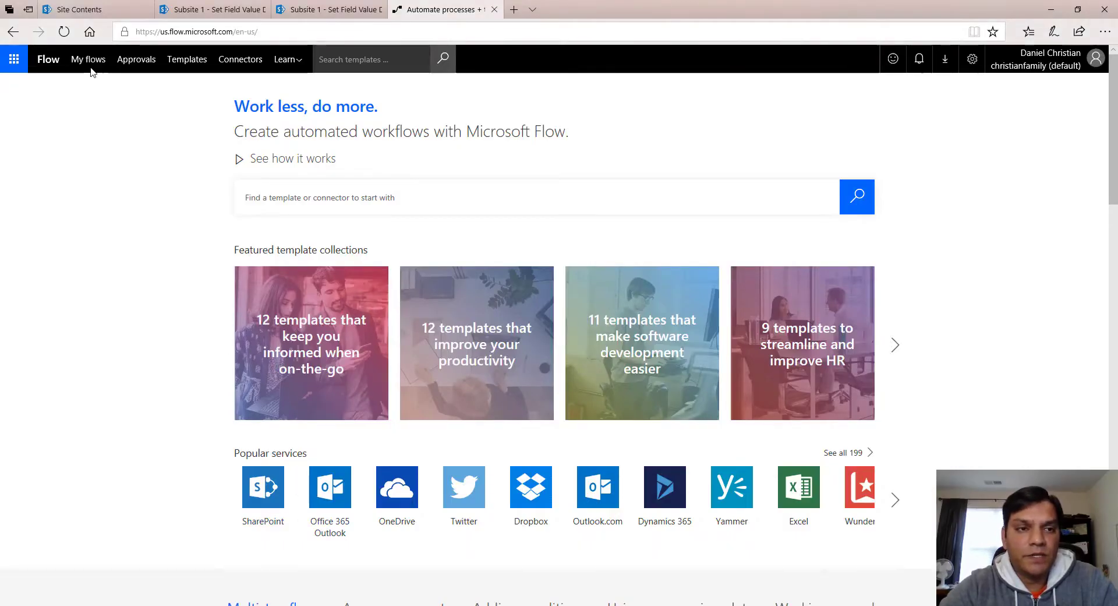
Switch to the Subsite 1 tab showing the empty Set Field Value Demo list
click(215, 17)
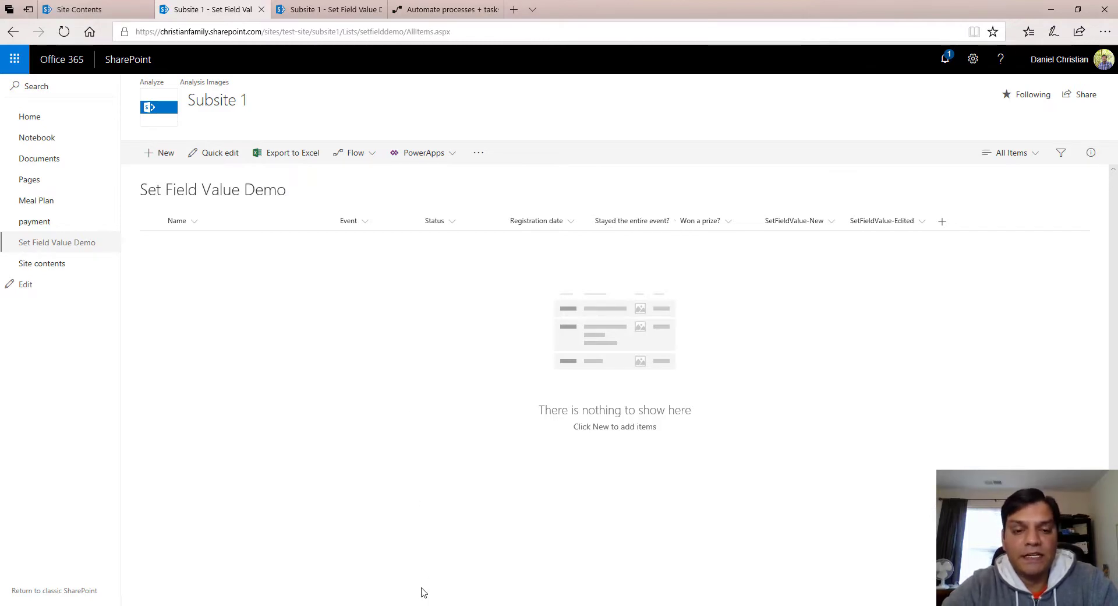
Add then delete a Set Field action in SetFieldValue-New, closing the workflow without saving
key(alt+Tab)
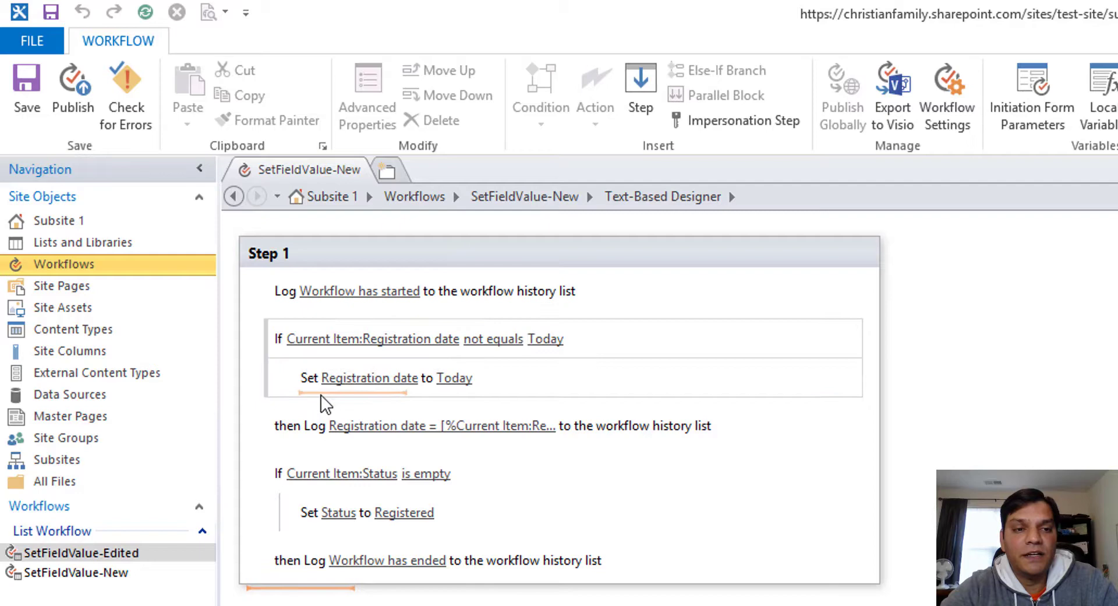
click(325, 402)
text(set)
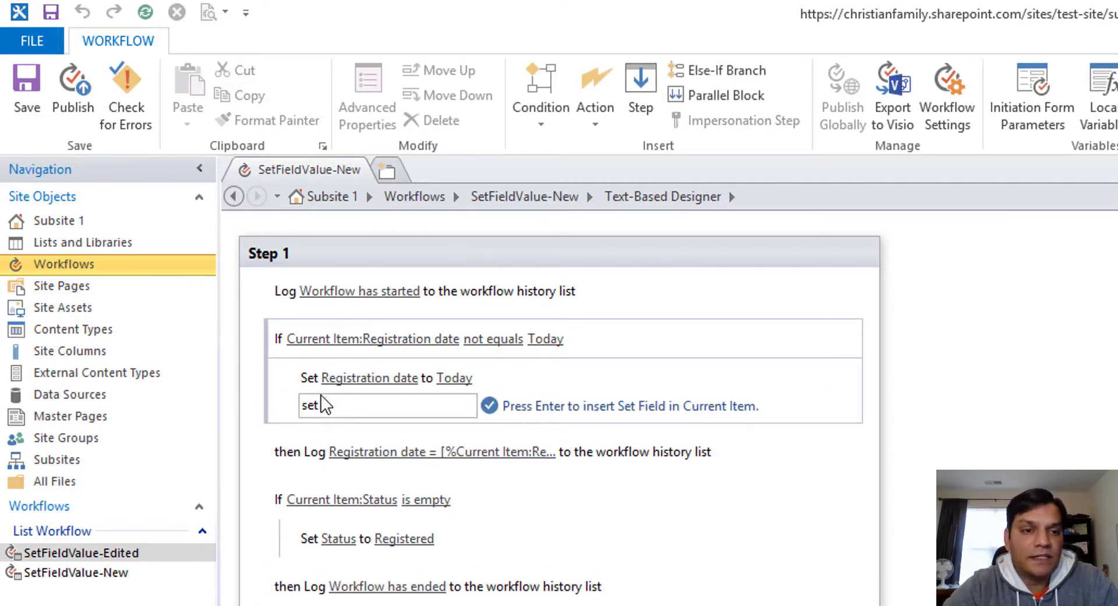
key(Return)
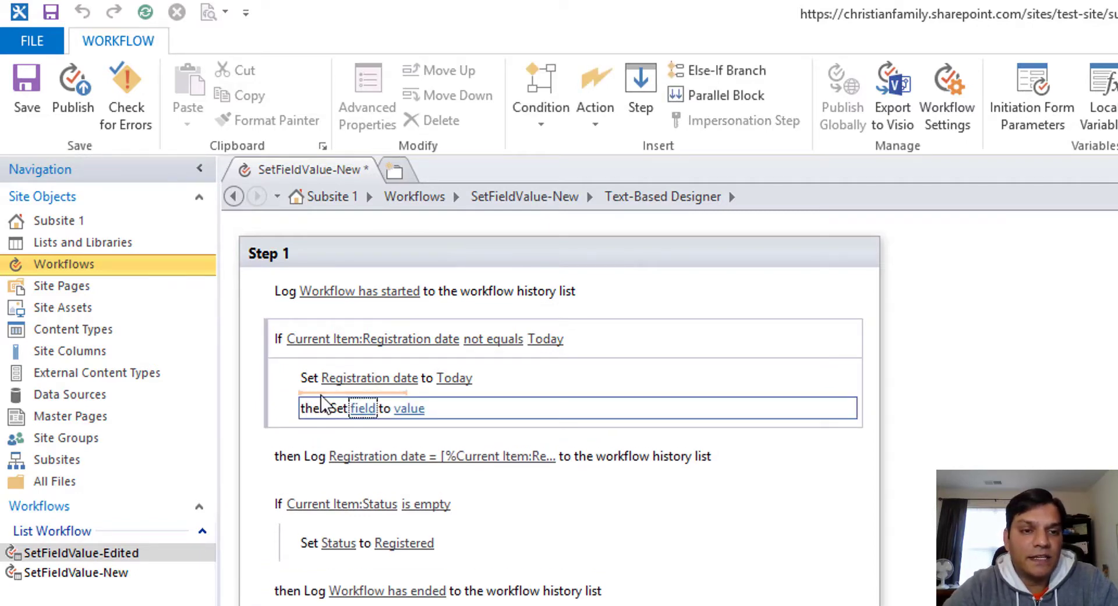
click(436, 412)
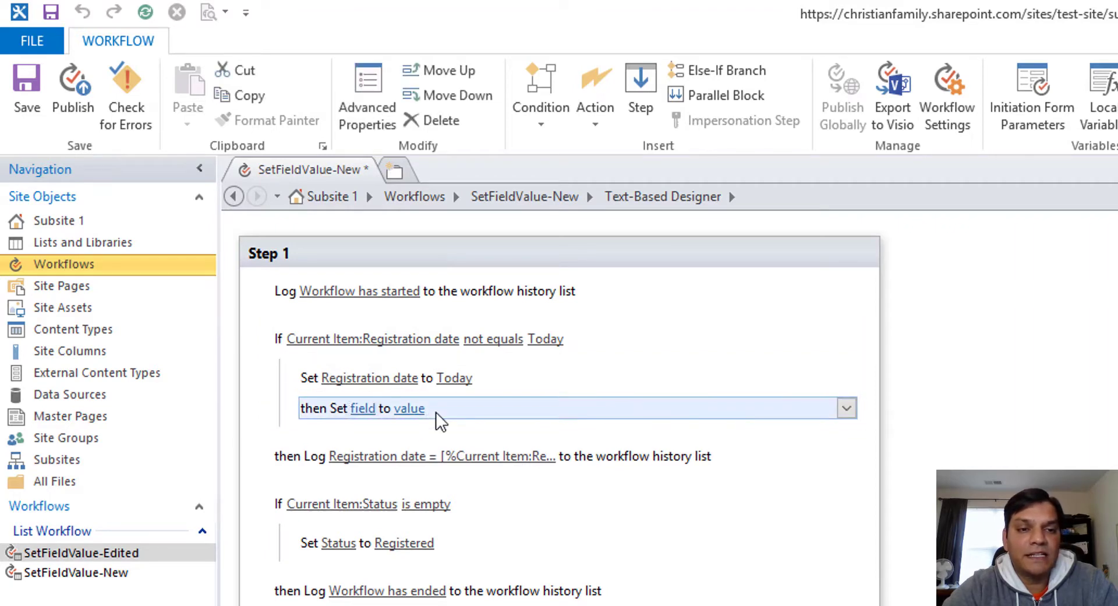
key(Delete)
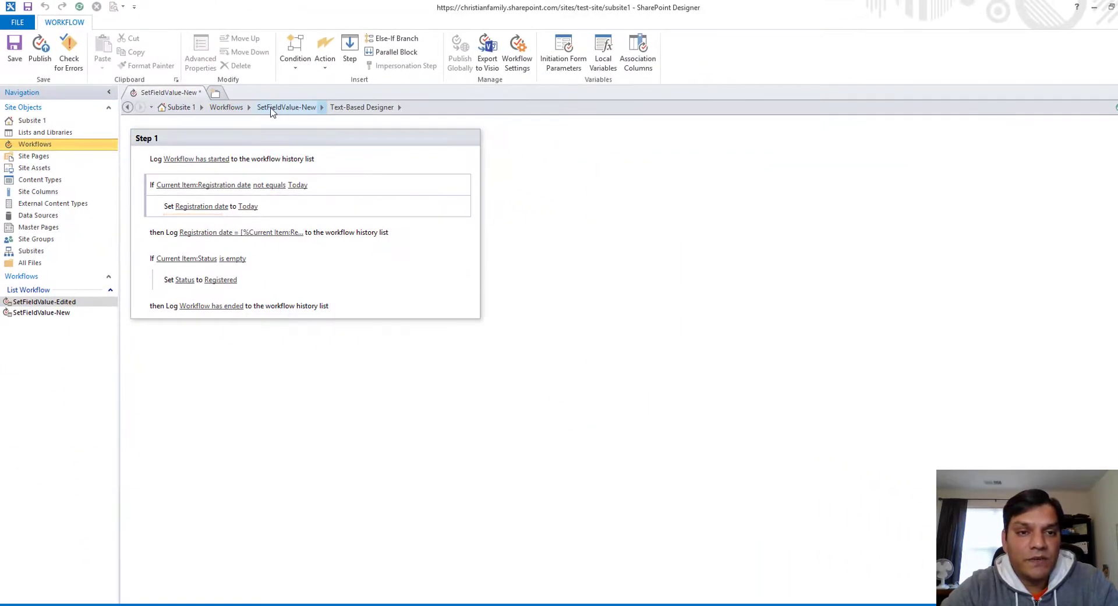
click(396, 191)
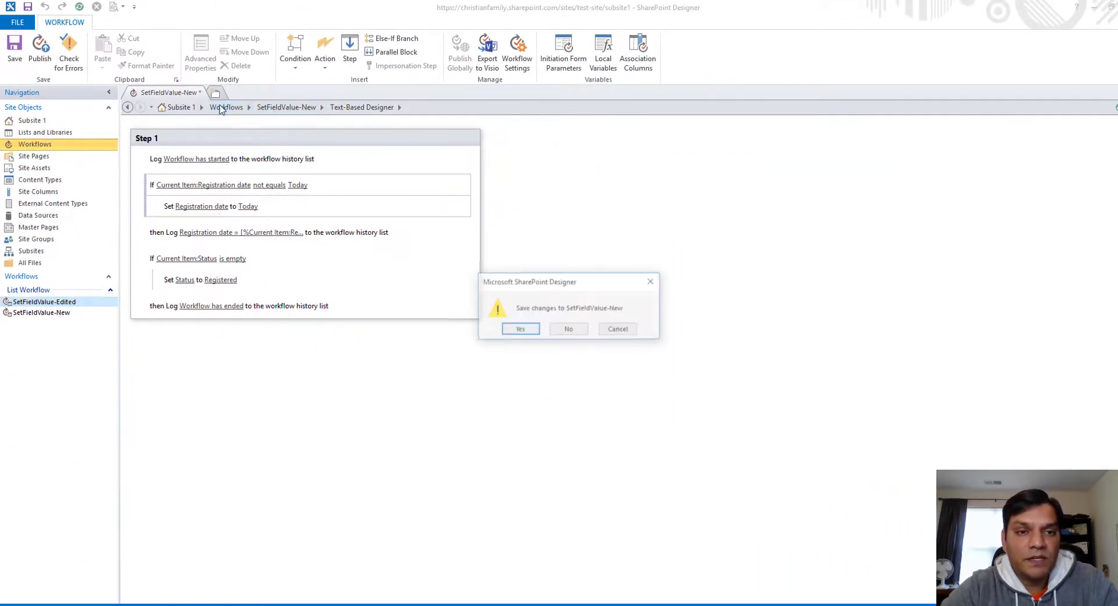
click(569, 329)
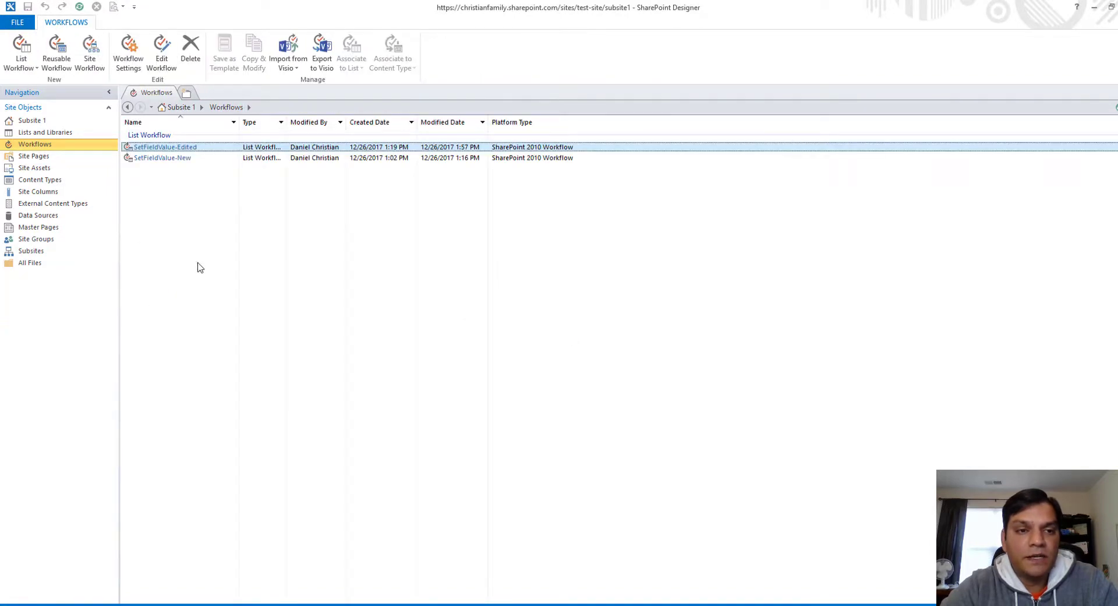
Add and save item 'User 1' with event Beginner, then reload the list
key(alt+Tab)
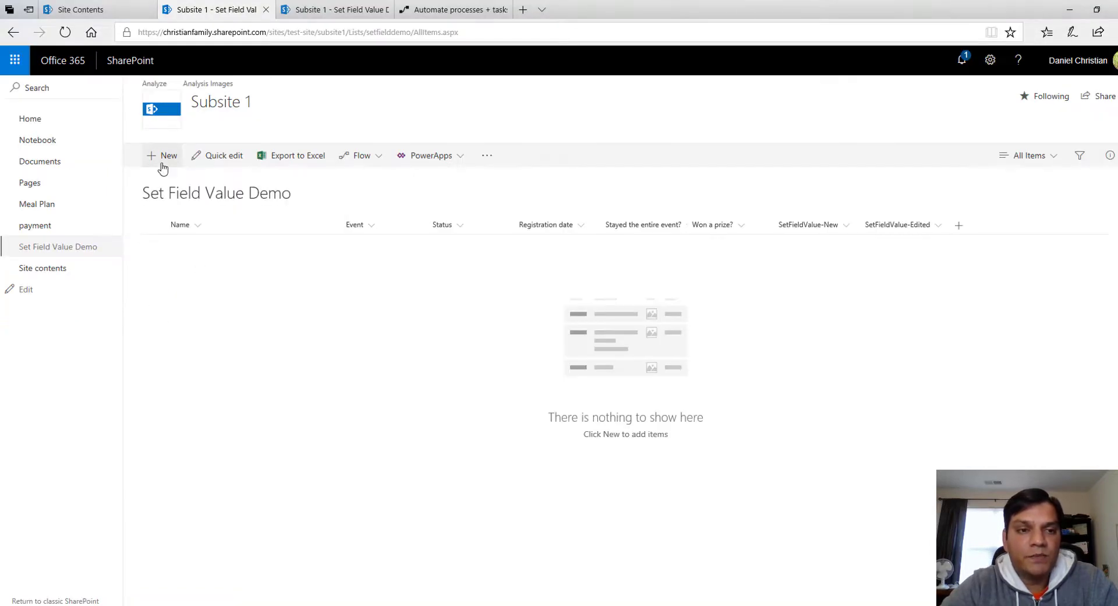
click(160, 158)
click(944, 182)
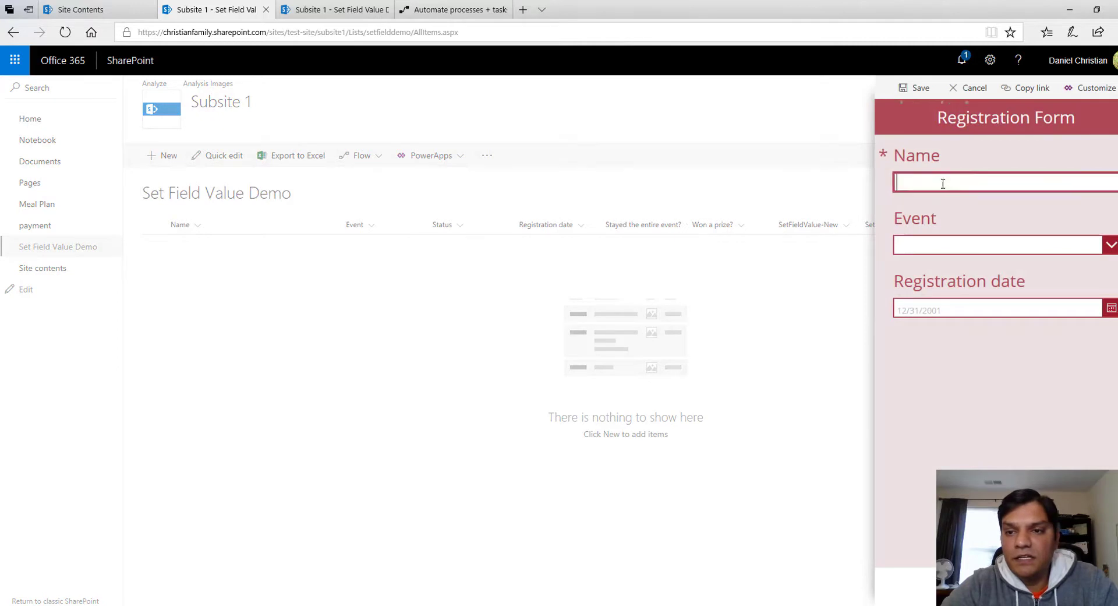
text(User )
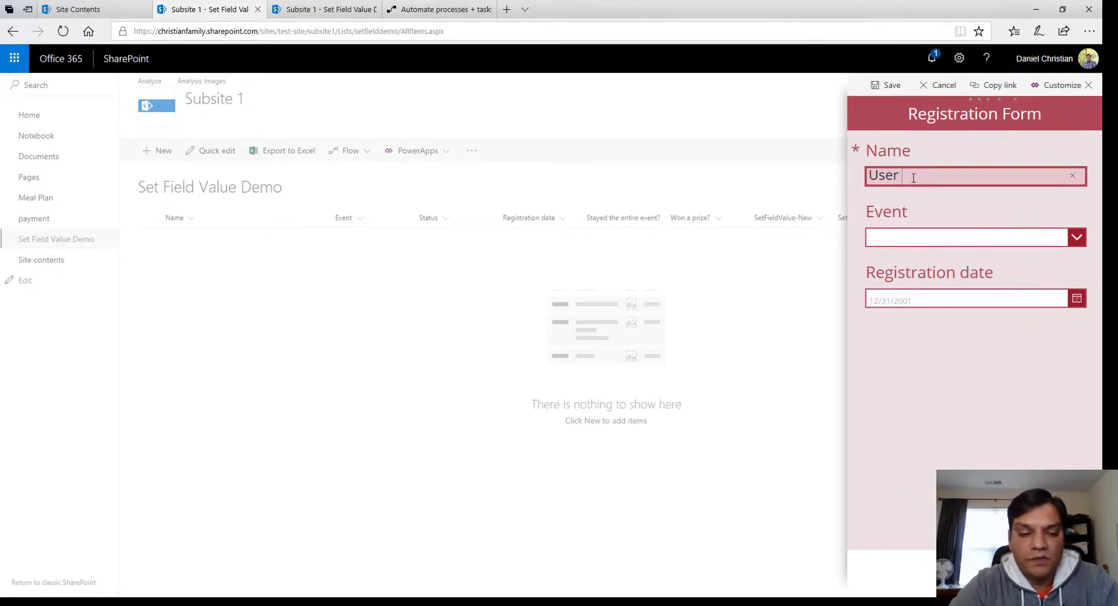
text(1)
click(1073, 237)
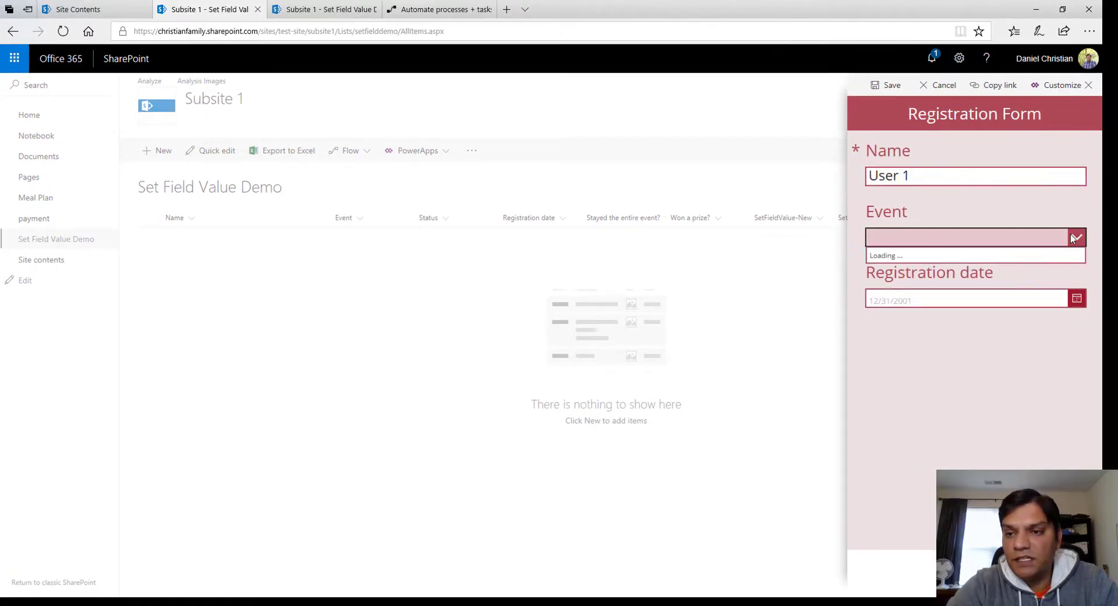
click(1005, 264)
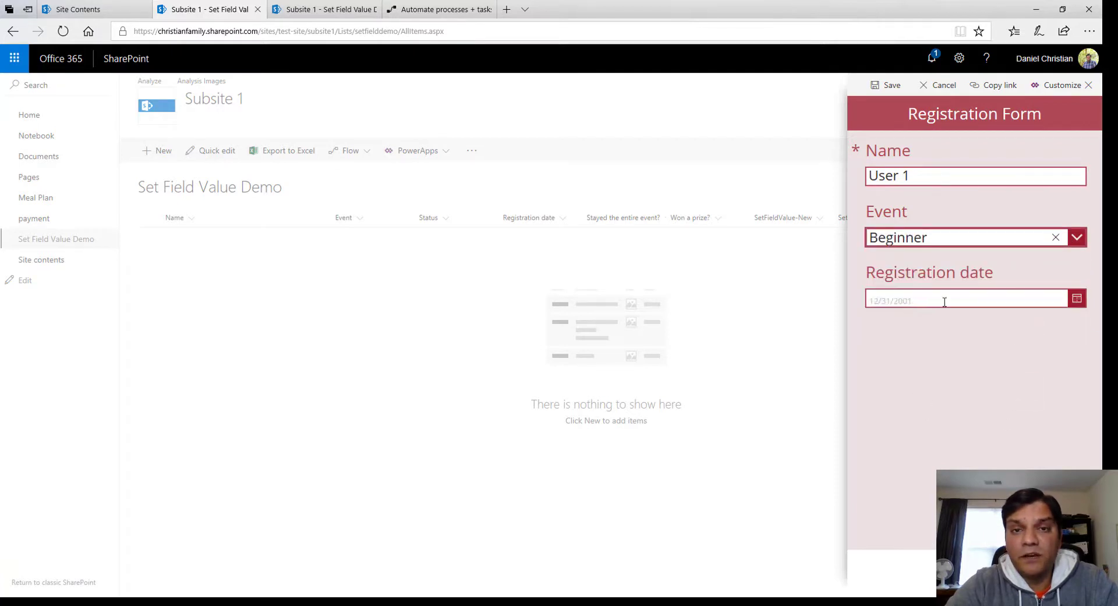
click(891, 85)
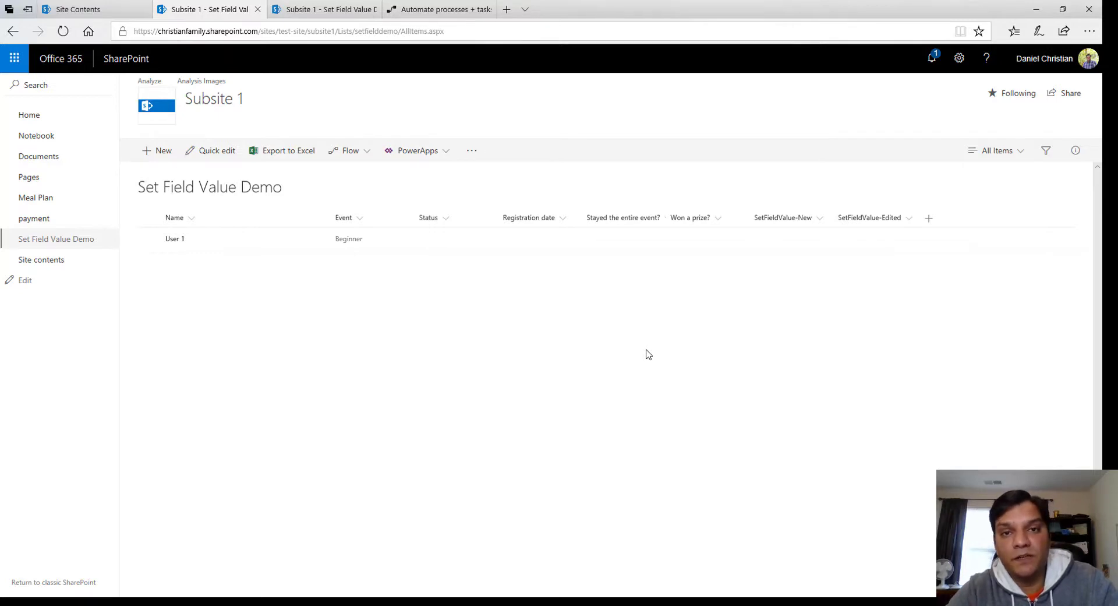
key(F5)
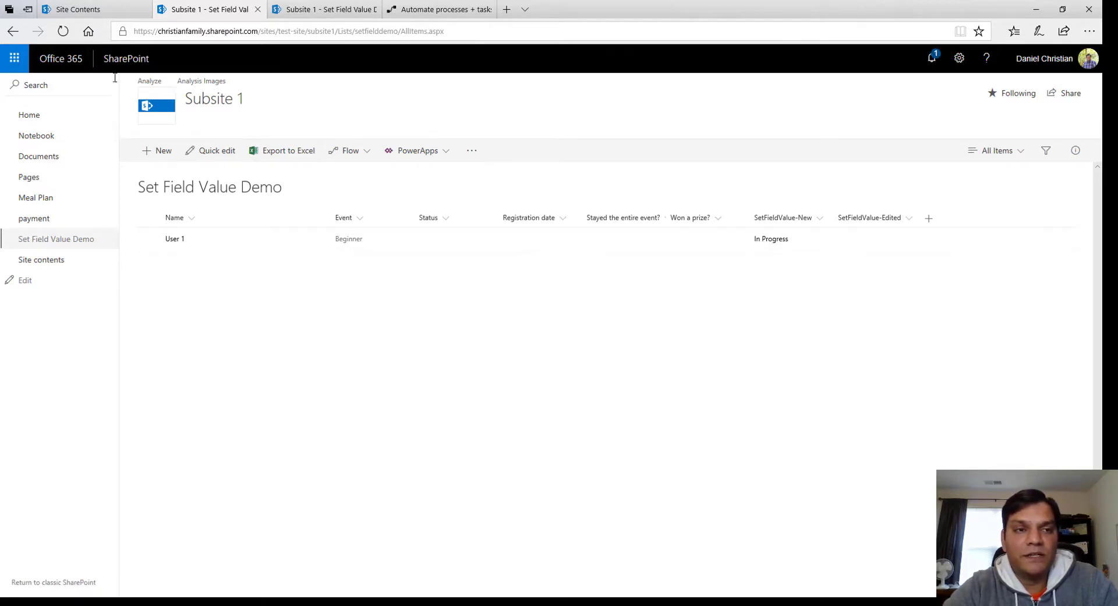
Refresh the list until both workflow columns show Completed for User 1
click(62, 32)
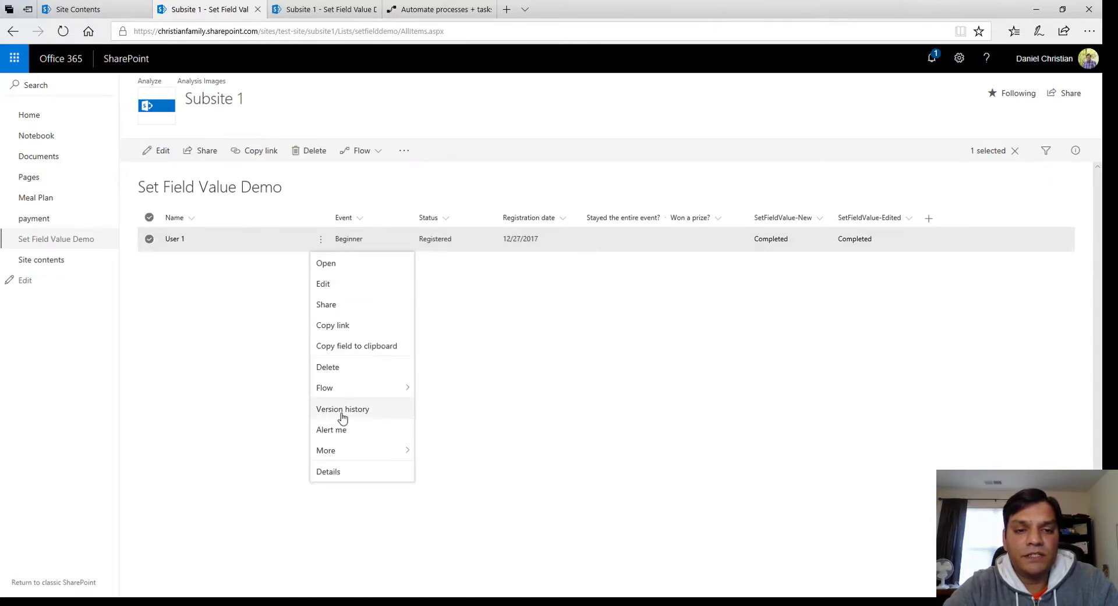
Check User 1's versions 1.0 and 2.0, then open SetFieldValue-New settings in Designer
click(343, 410)
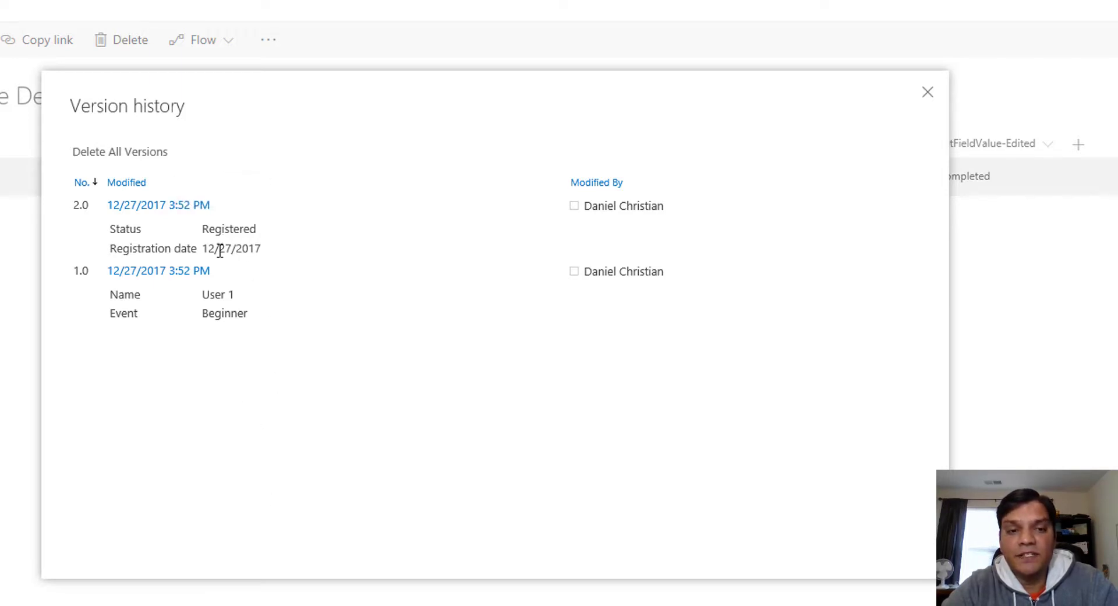
mouse_move(211, 249)
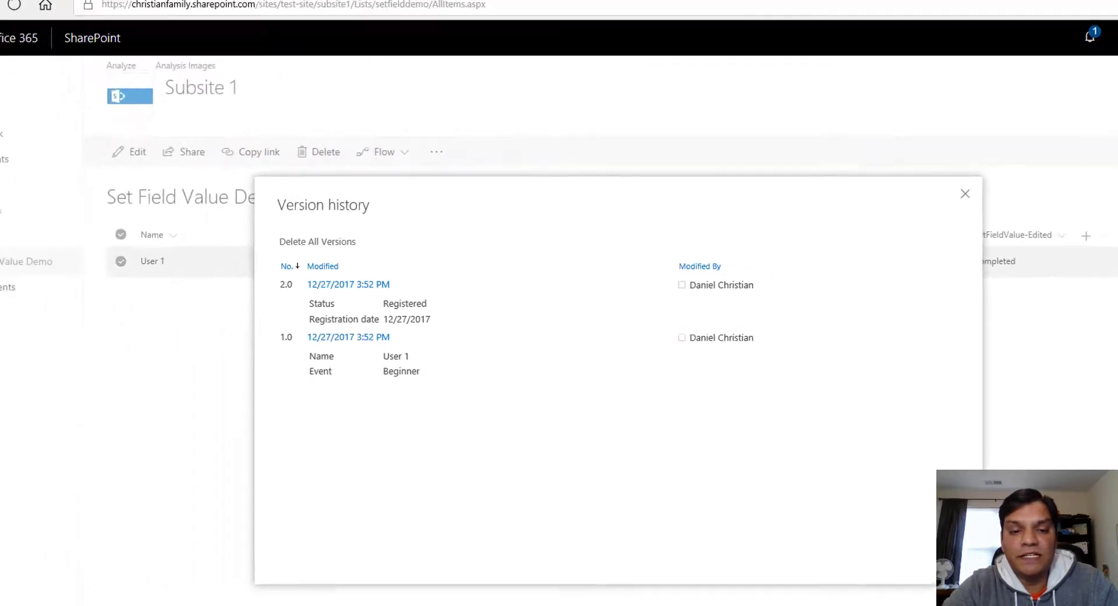
key(alt+Tab)
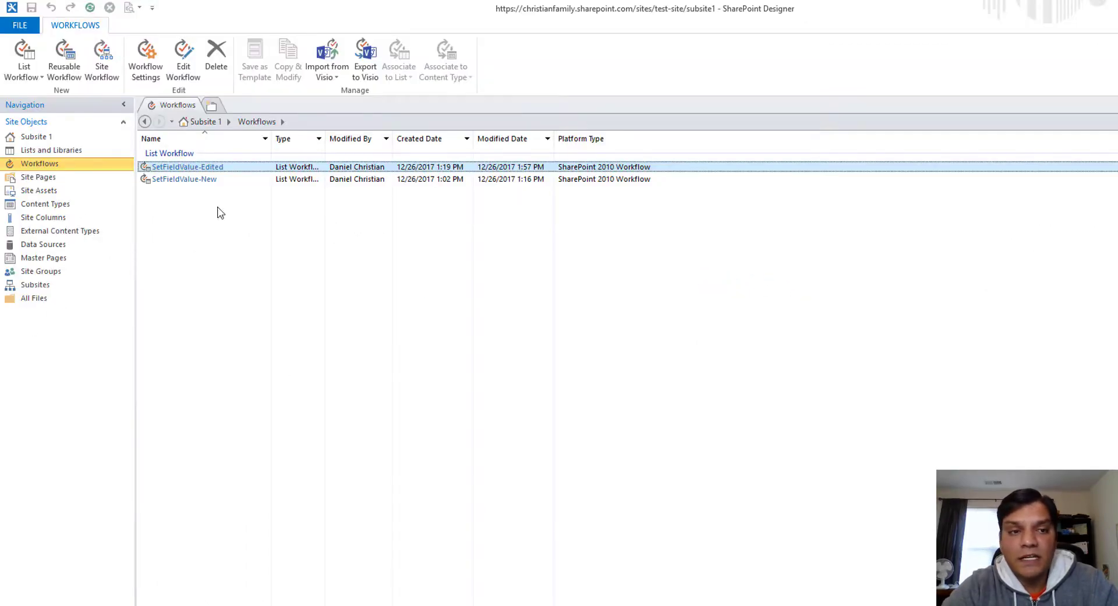
click(207, 179)
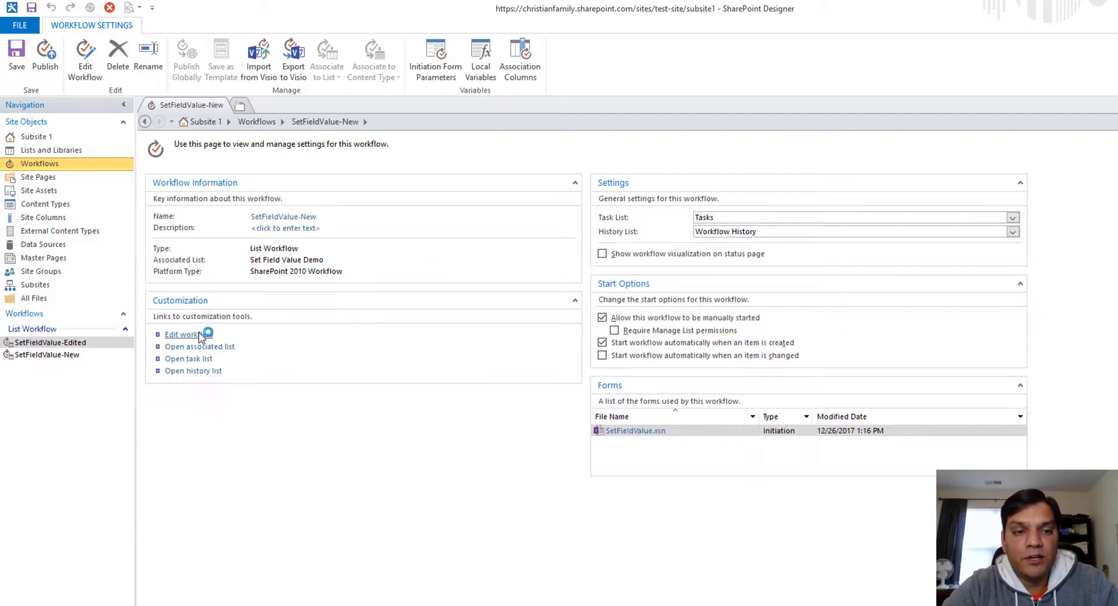
Open SetFieldValue-New in the editor and inspect the Registration date and Status actions
click(198, 332)
click(232, 242)
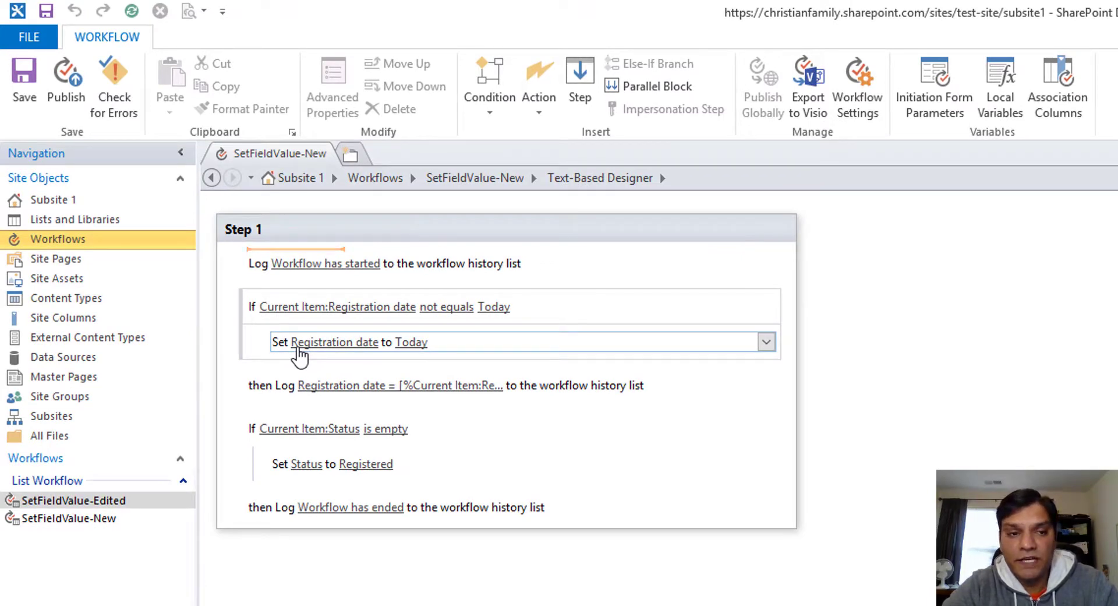
click(332, 486)
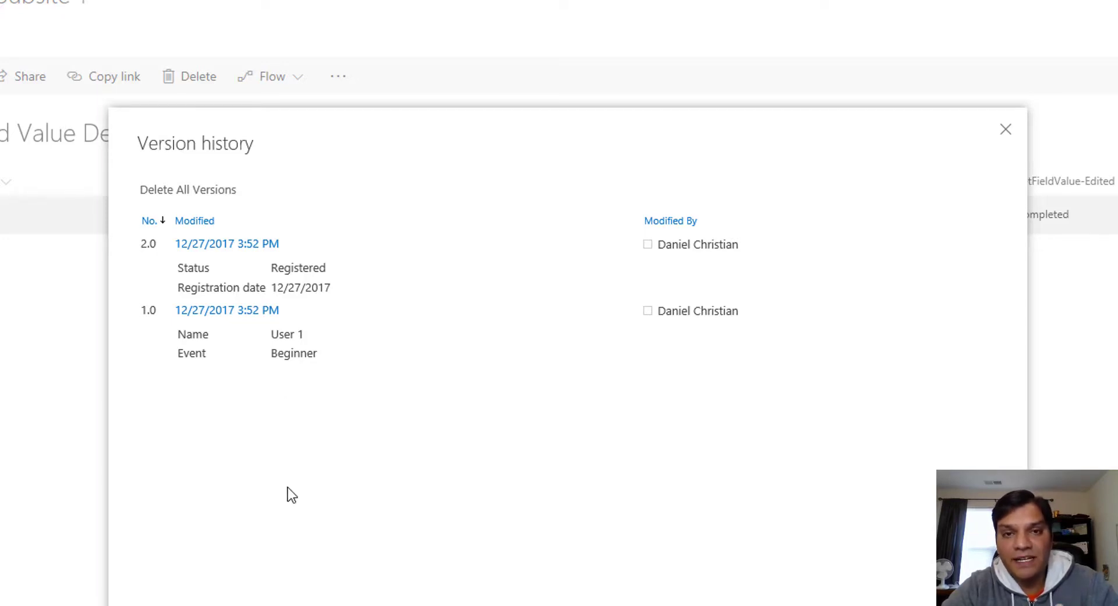
Inspect the previous field values shown in User 1's version history
mouse_move(219, 271)
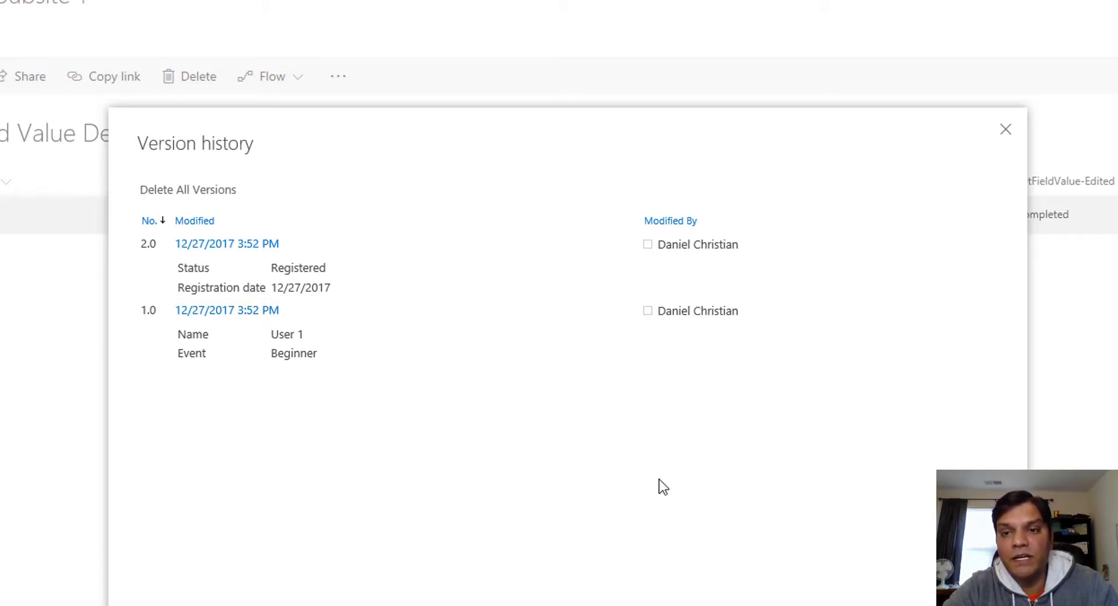
Close the version history and go to My flows in Microsoft Flow
click(1006, 130)
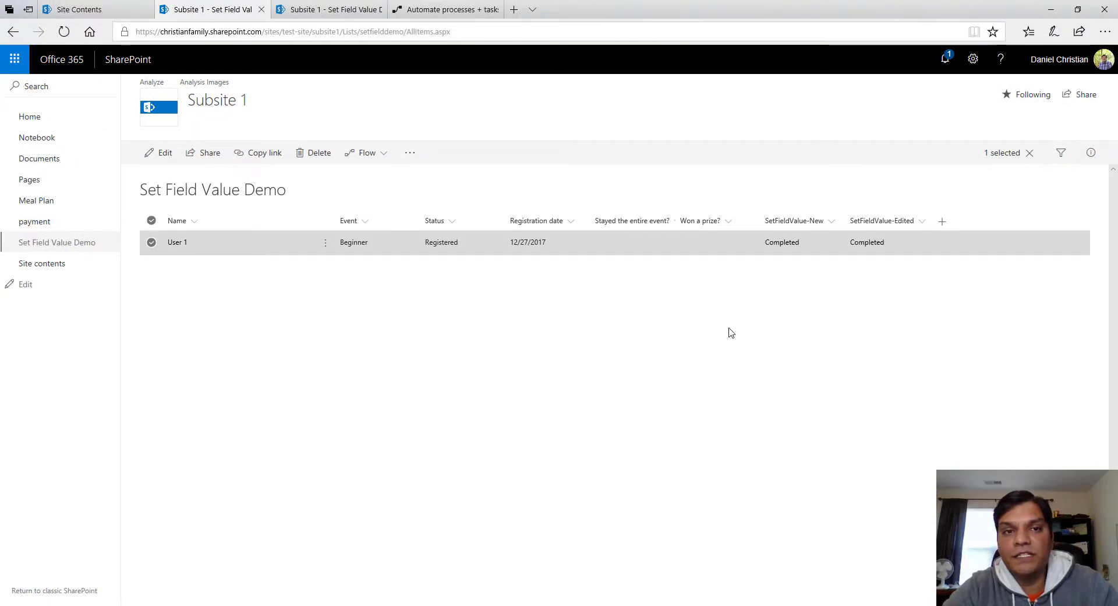
click(325, 8)
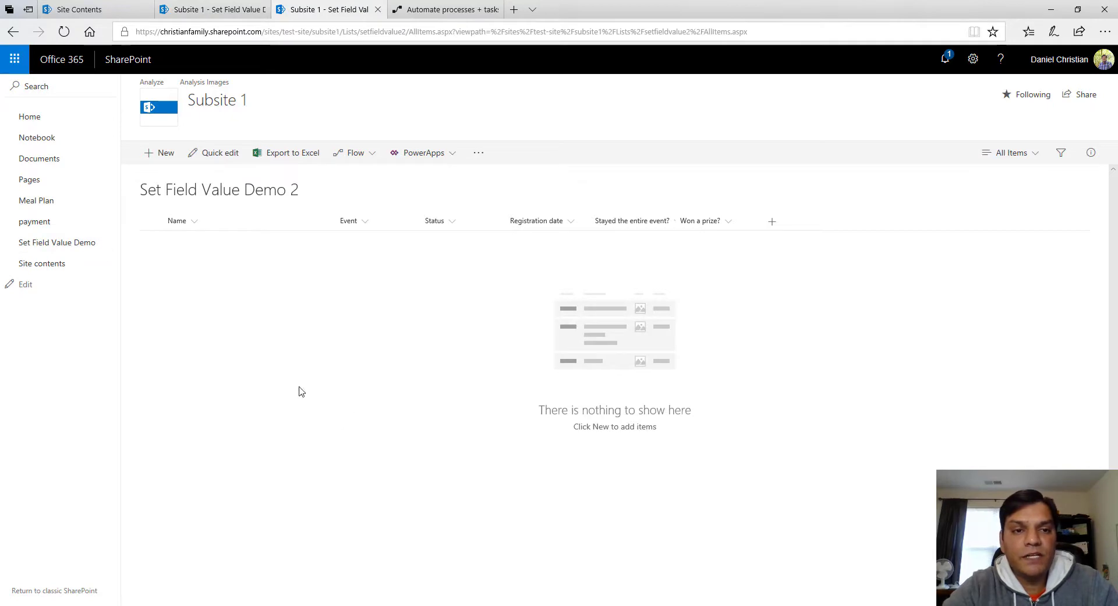
click(418, 7)
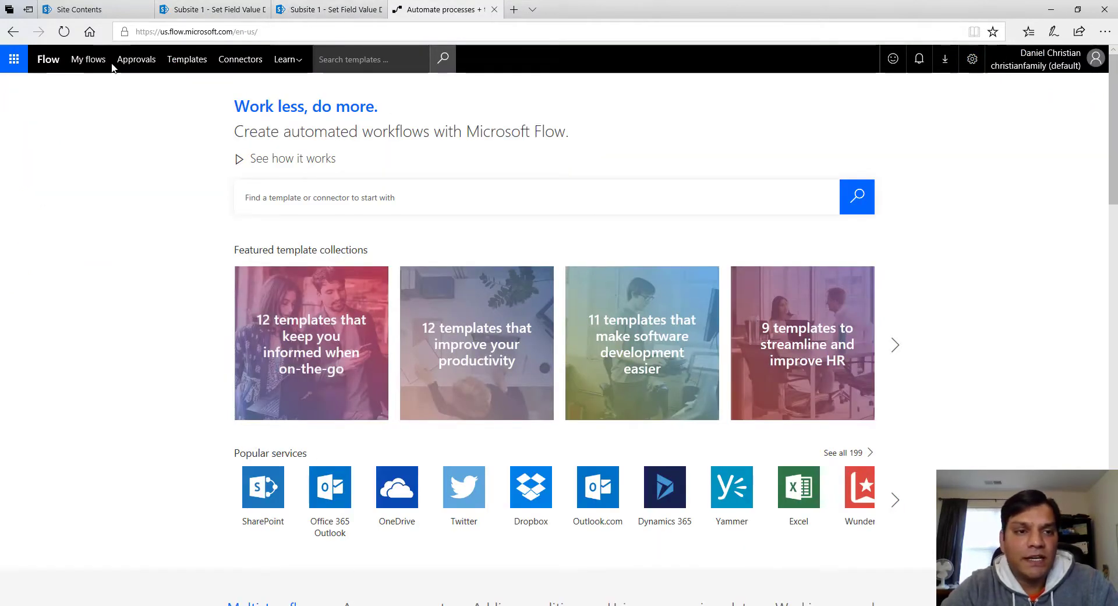
click(98, 62)
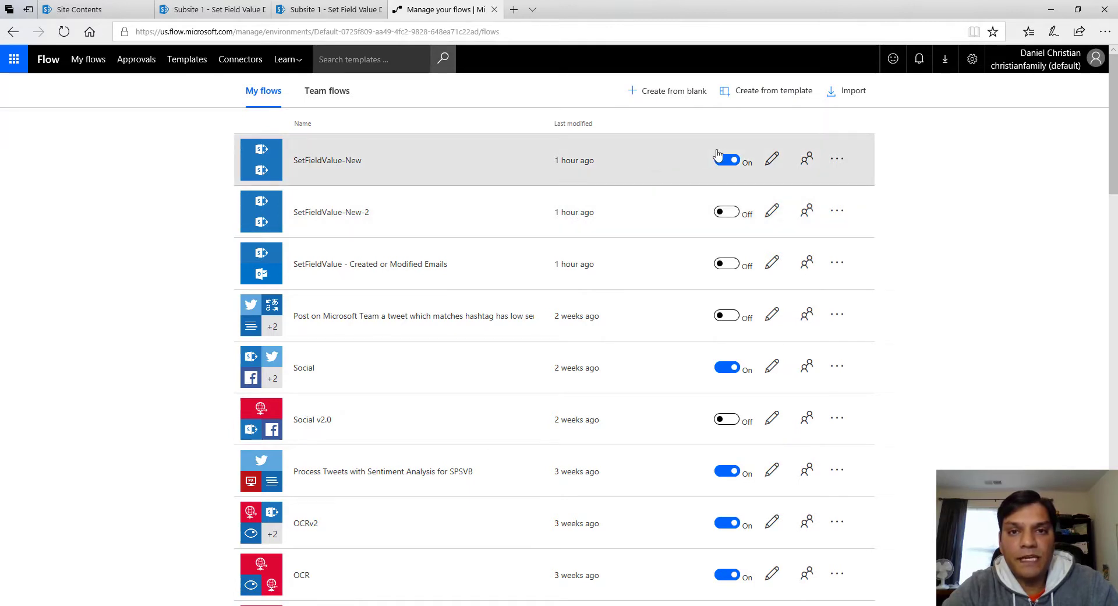
Check SetFieldValue-New's Update item (utcNow() date) and Update item 2 (Status Registered), then close
click(771, 166)
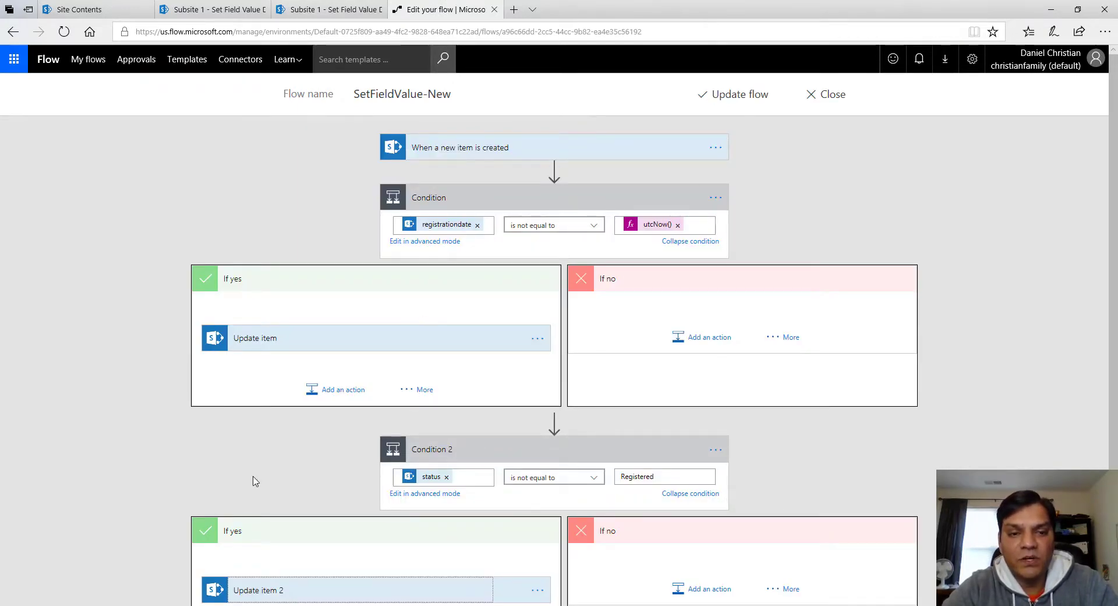
scroll(253, 479, down, 1)
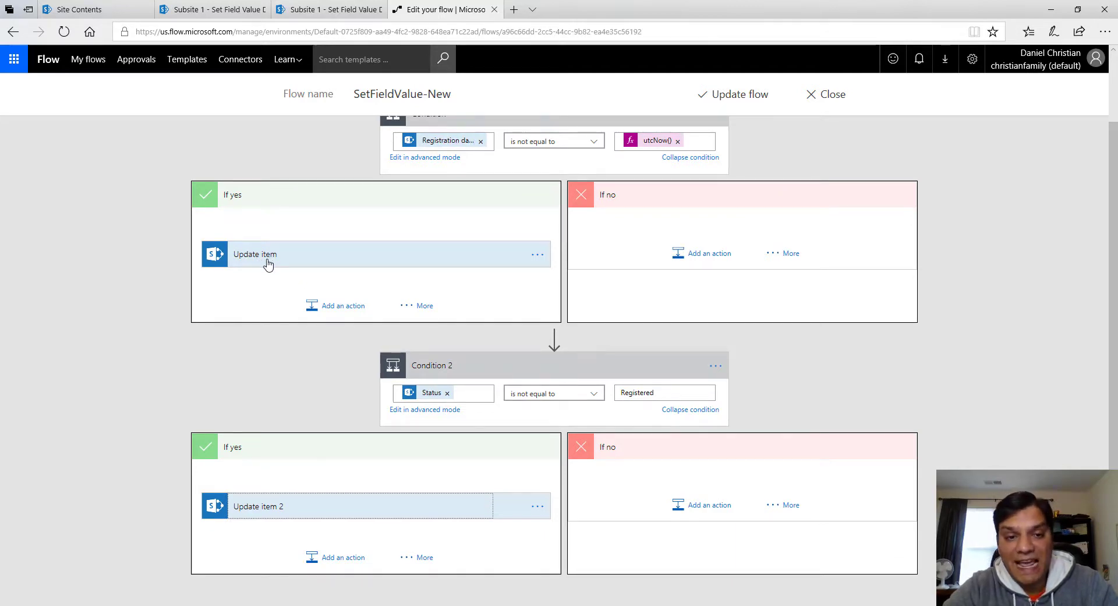
scroll(83, 418, down, 1)
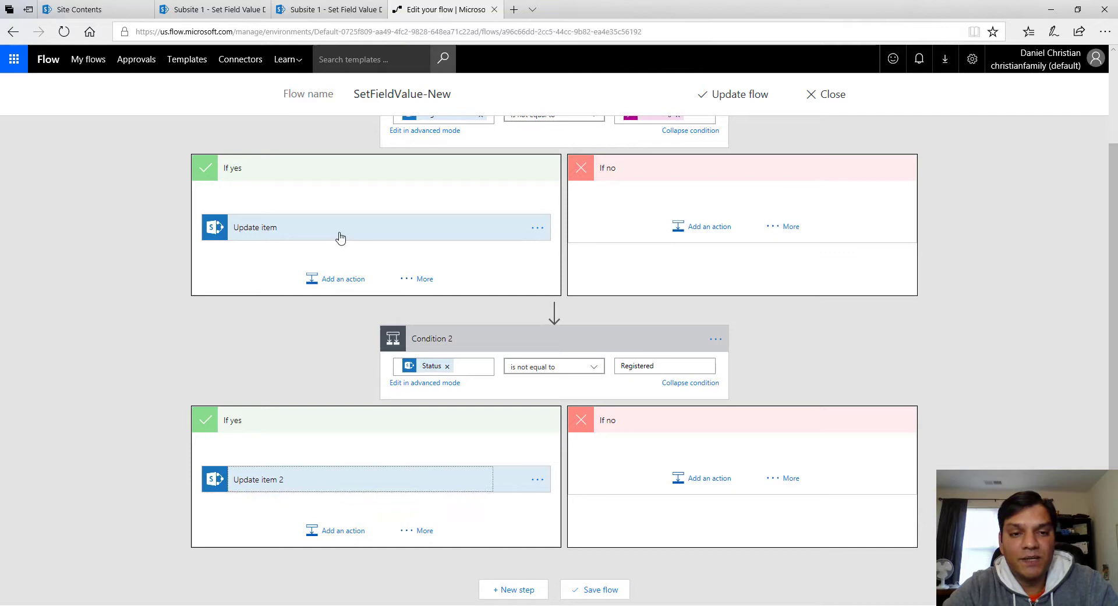
click(340, 237)
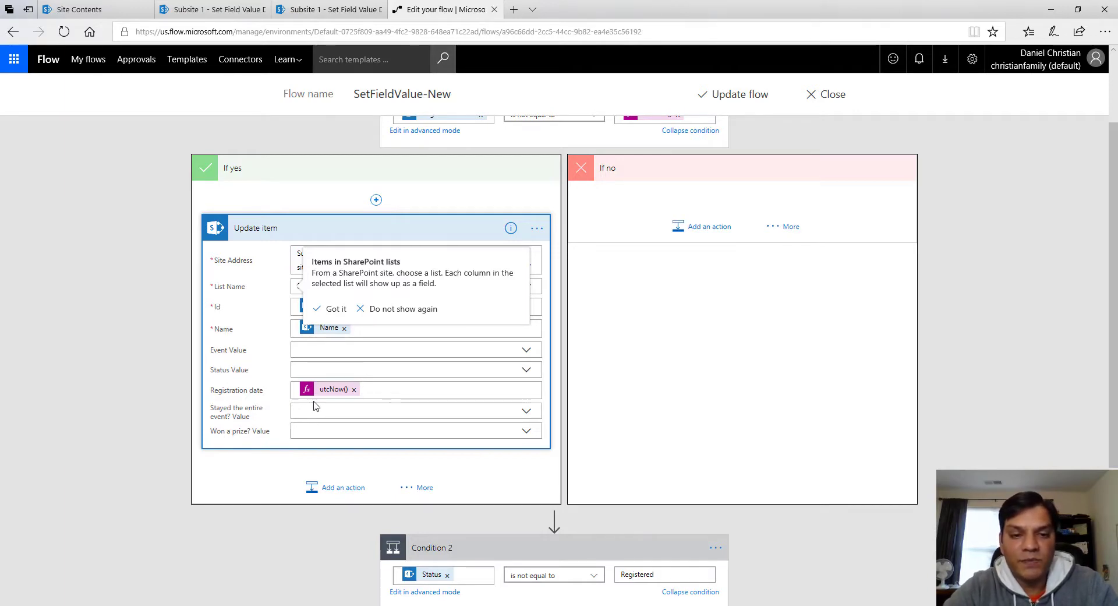
scroll(236, 431, down, 3)
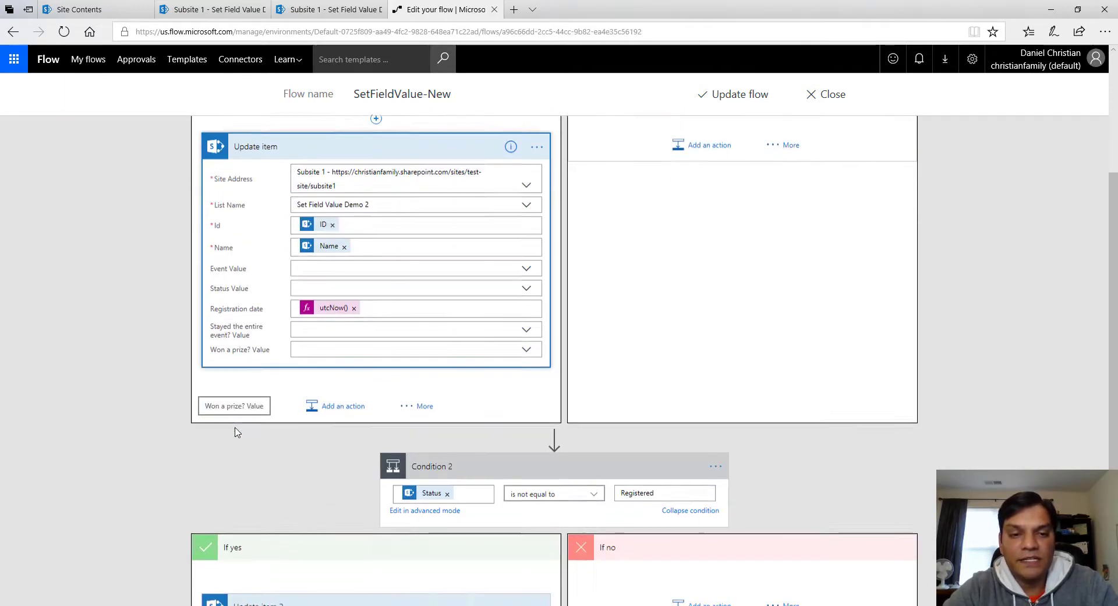
click(338, 485)
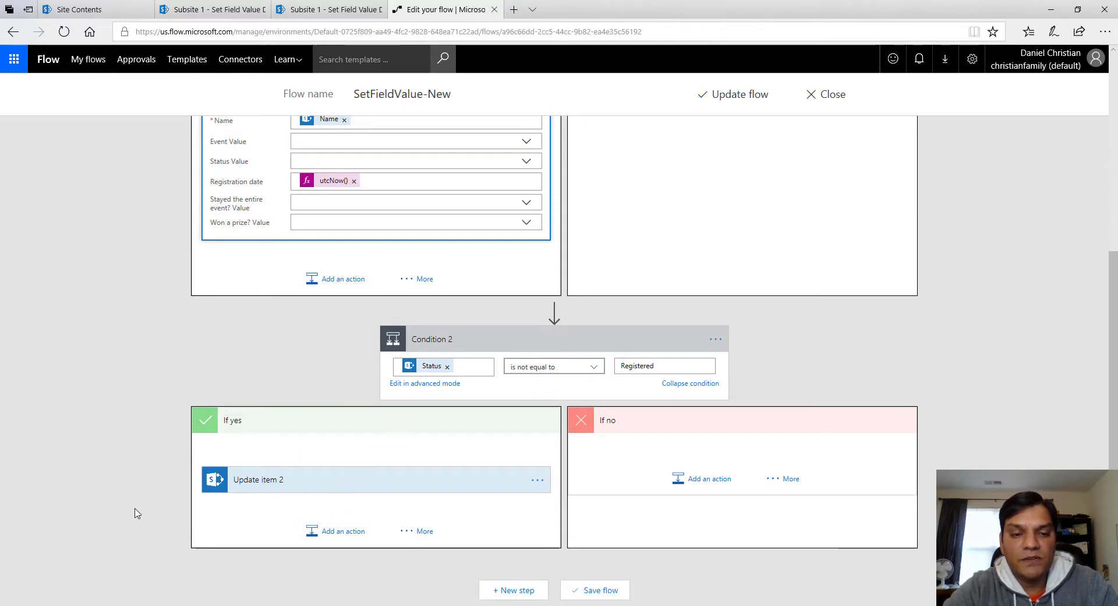
scroll(137, 514, down, 3)
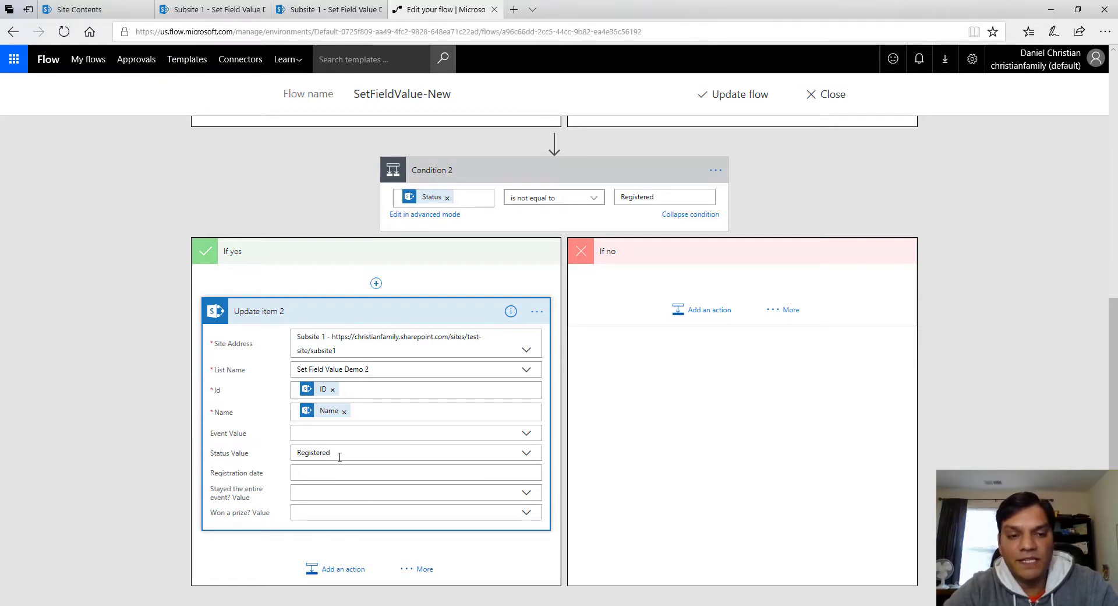
scroll(84, 493, up, 7)
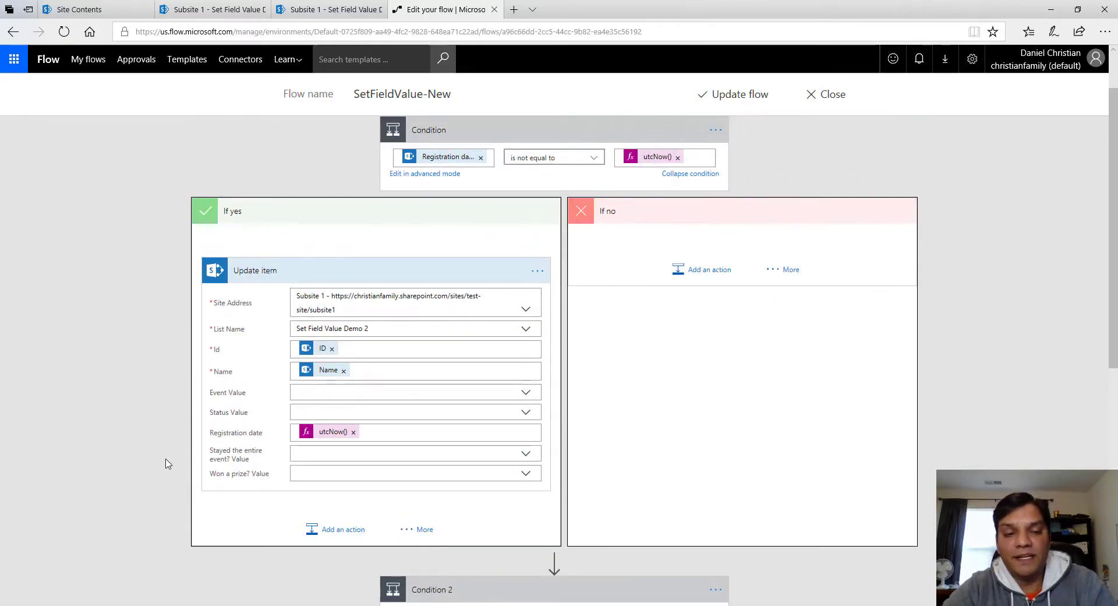
scroll(167, 463, down, 3)
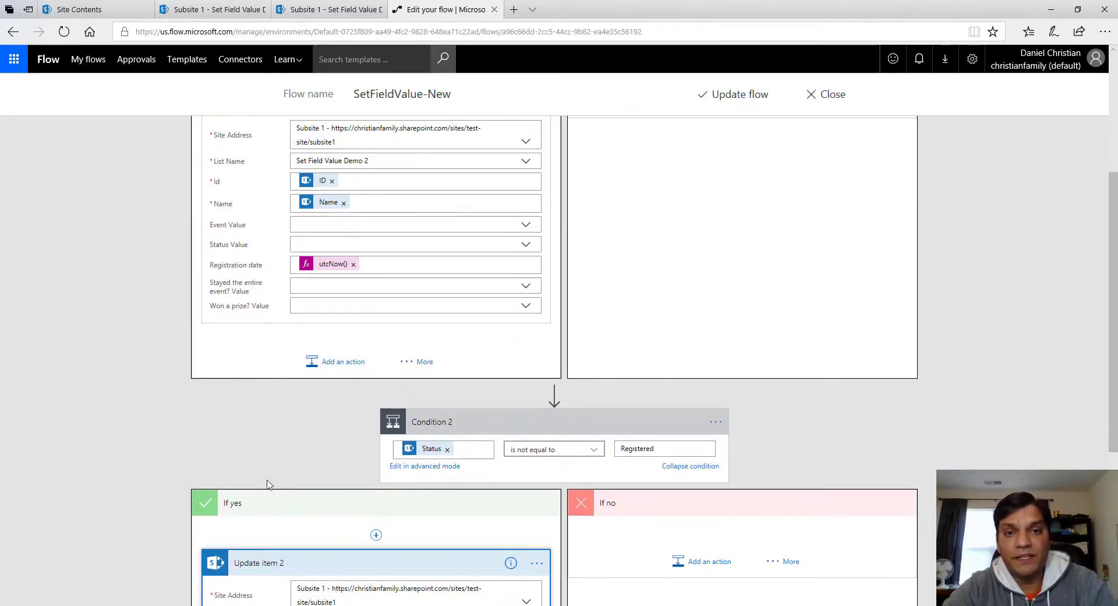
click(837, 96)
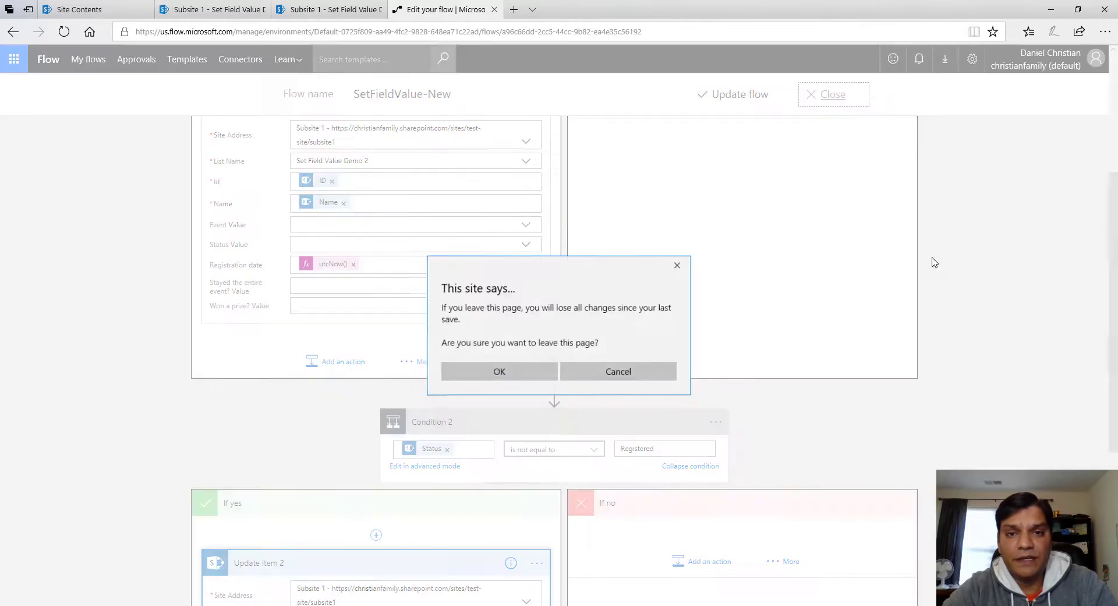
Confirm leaving, add User 1 with event Beginner to Set Field Value Demo 2, return to flows
click(530, 378)
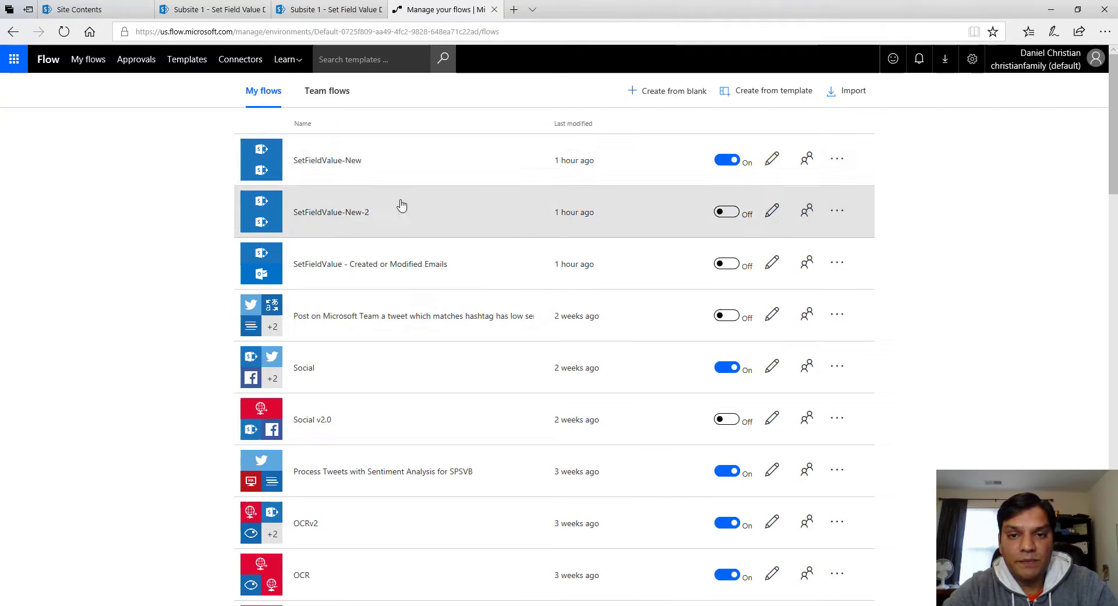
click(313, 8)
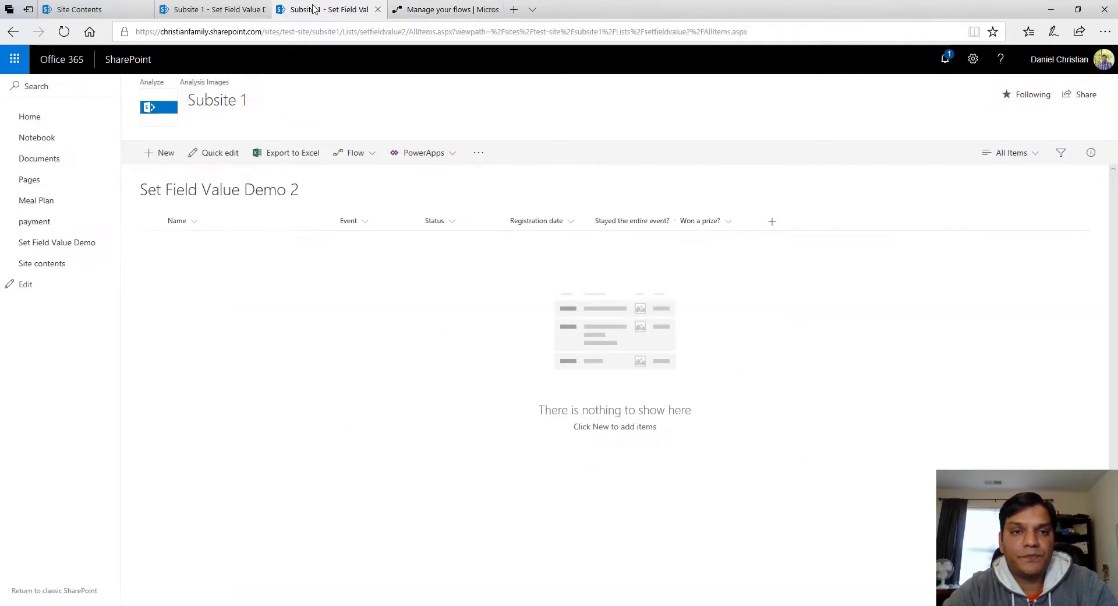
click(166, 153)
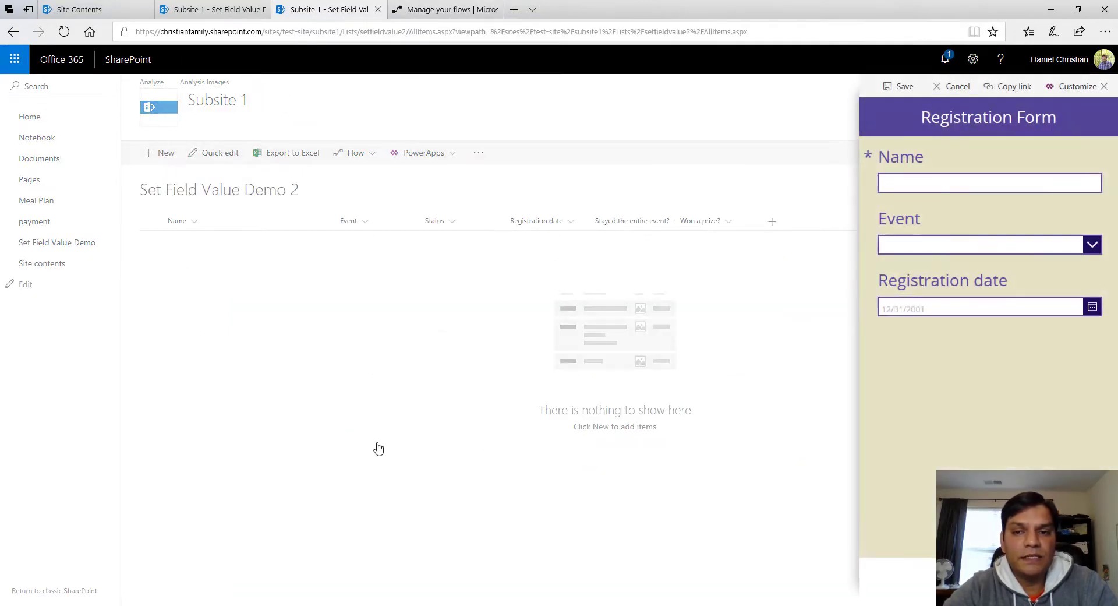
click(976, 187)
text(U)
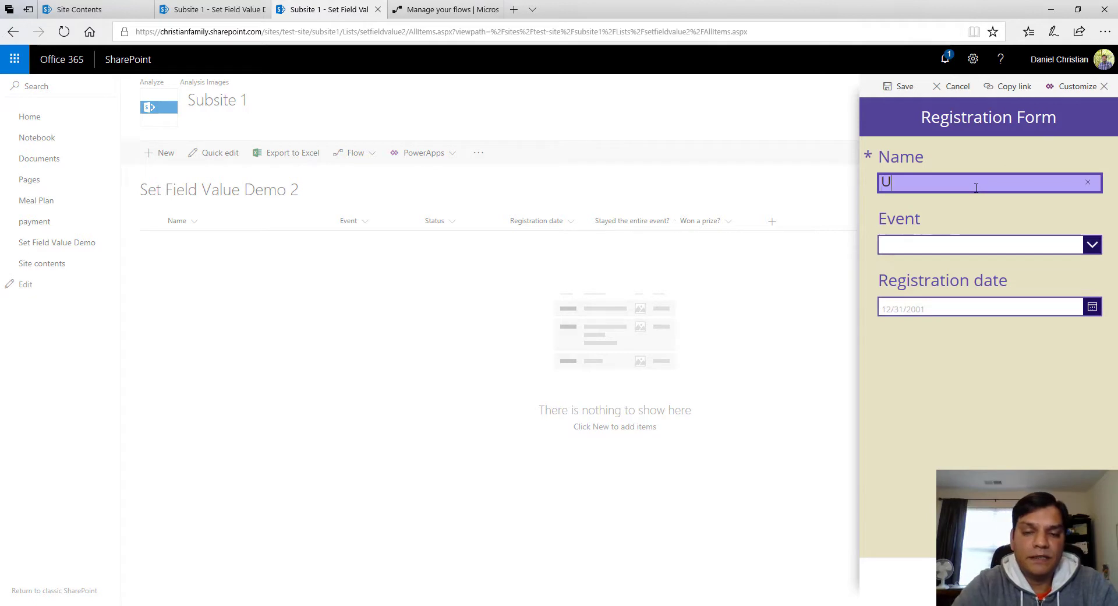
text(ser)
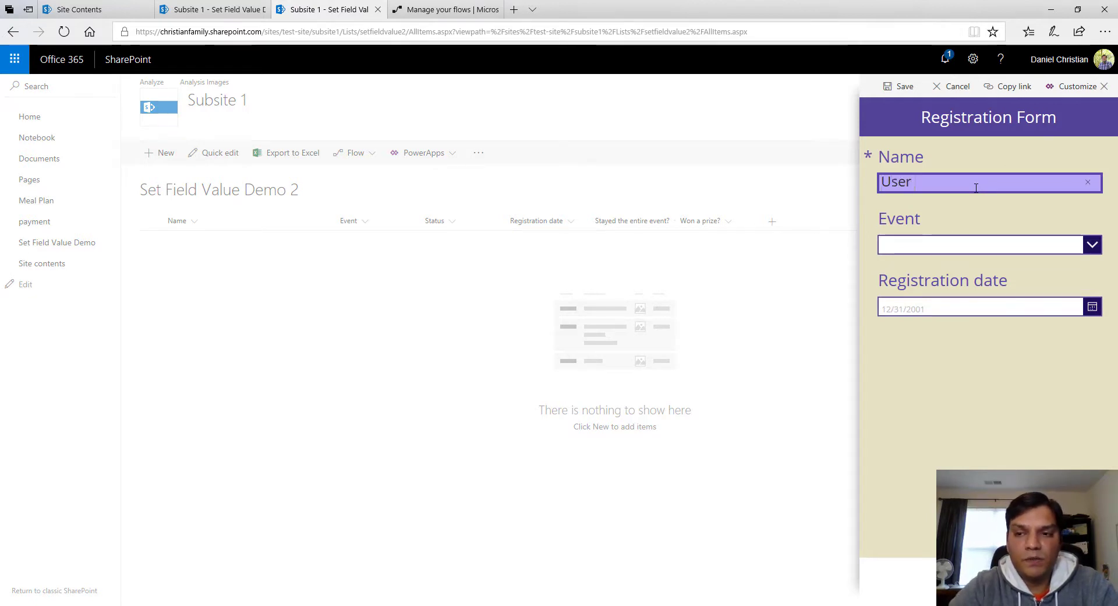
text( 1)
click(1094, 247)
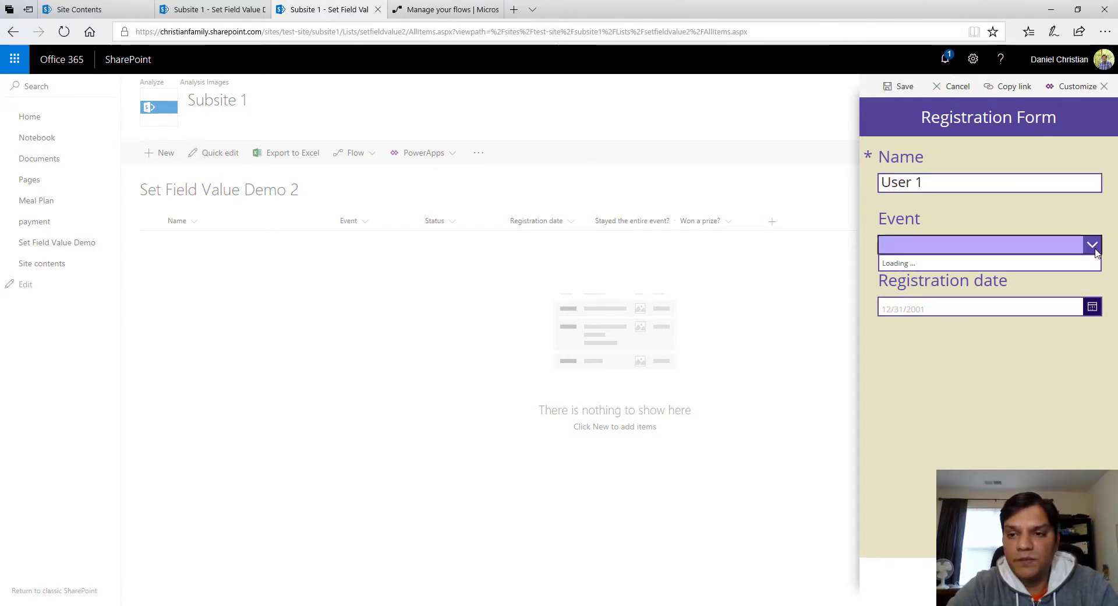
click(970, 268)
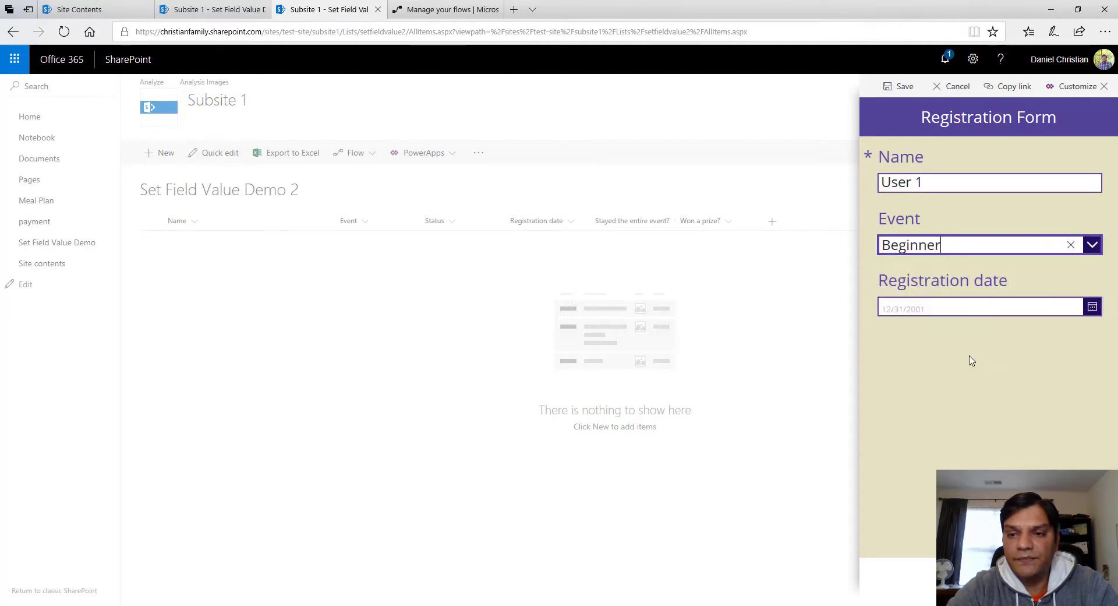
click(900, 86)
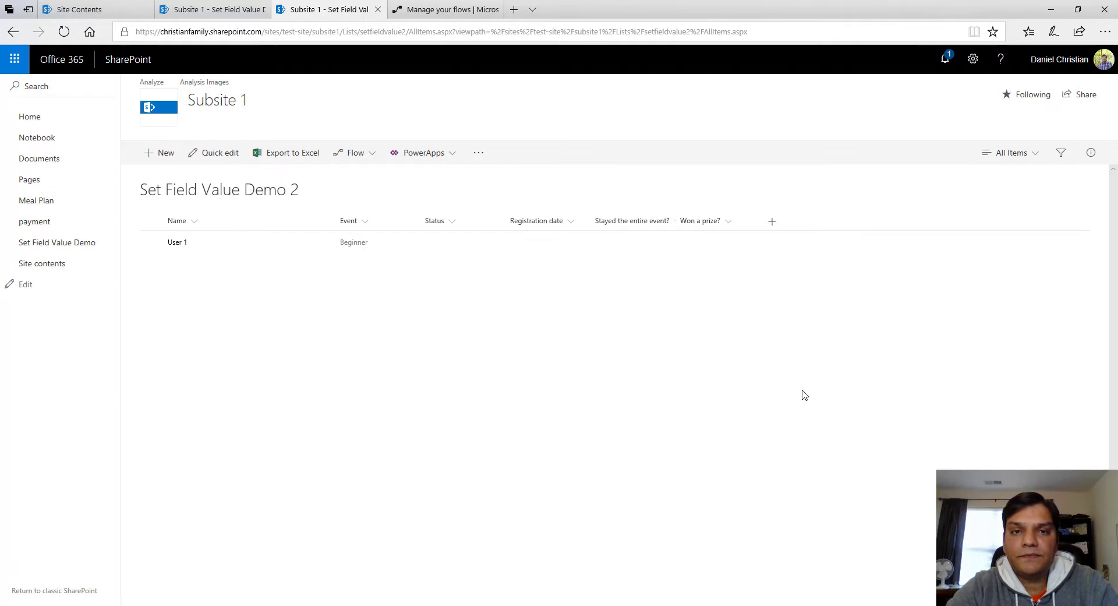
click(414, 9)
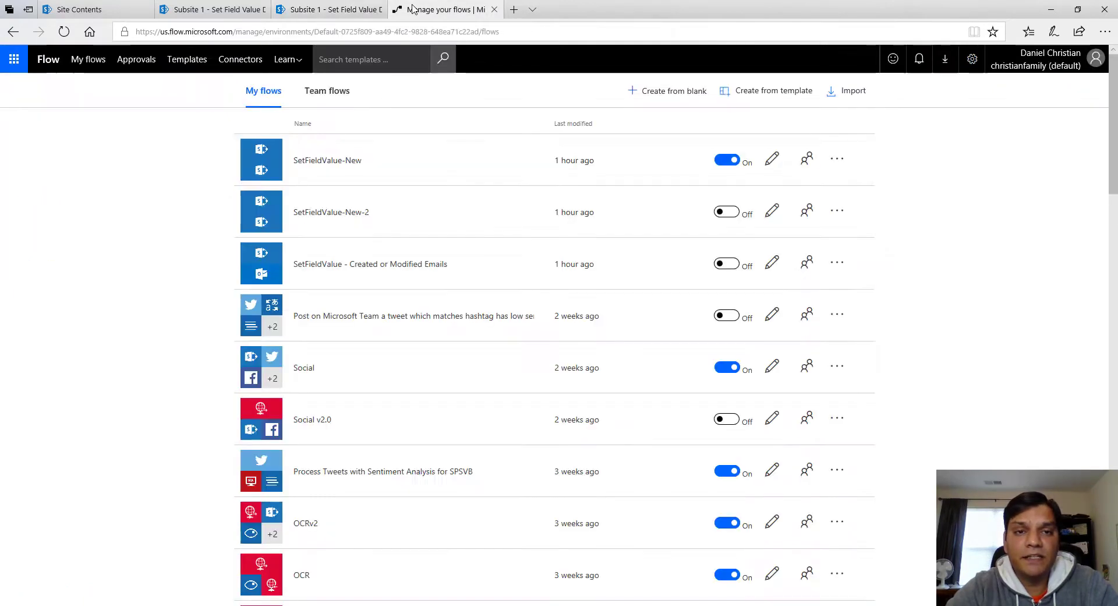
Check SetFieldValue-New's latest successful run, then view User 1 as Registered on 12/27/2017 in the list
click(442, 181)
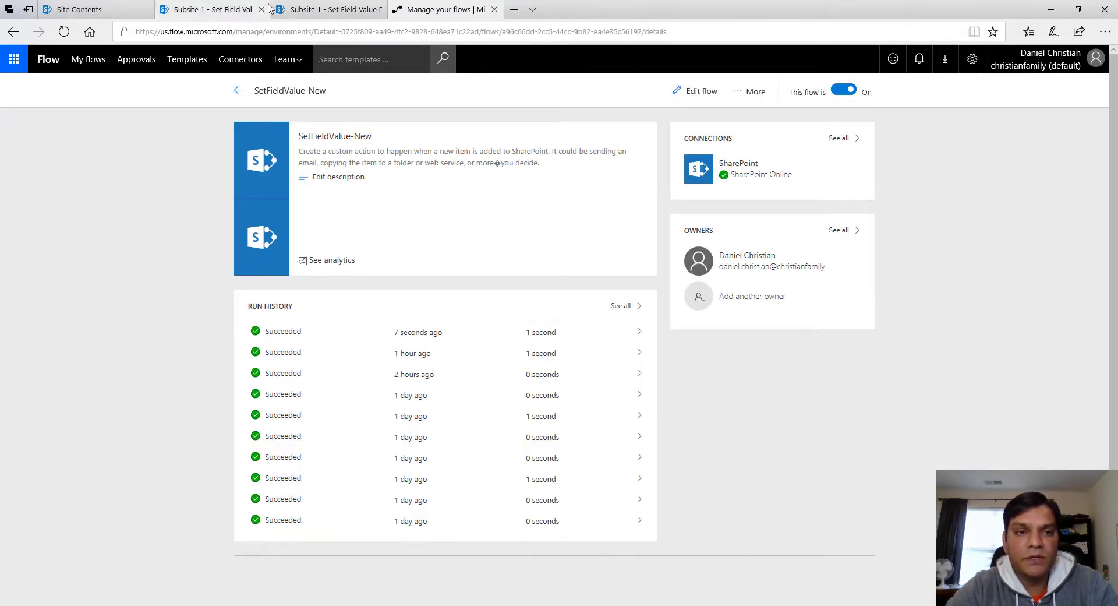
click(286, 9)
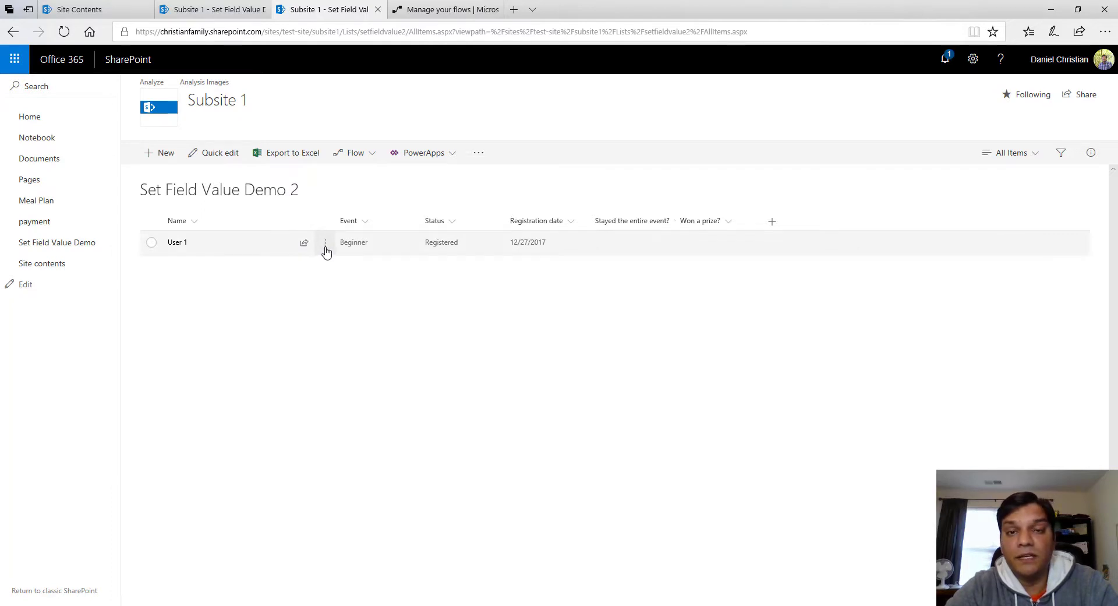
Open User 1's version history and review its three versions
click(325, 243)
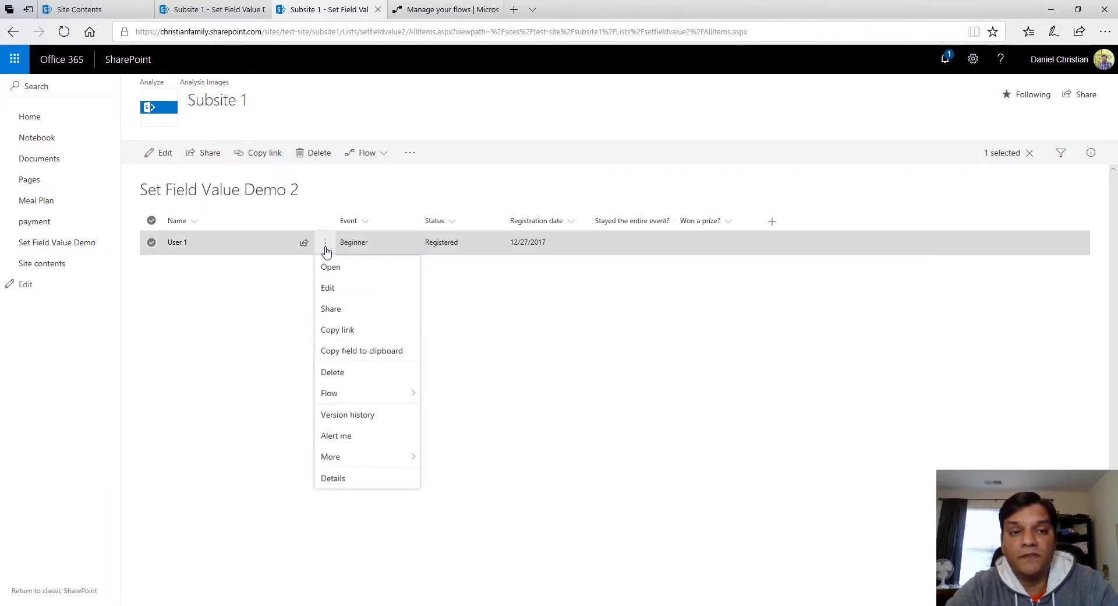
click(348, 415)
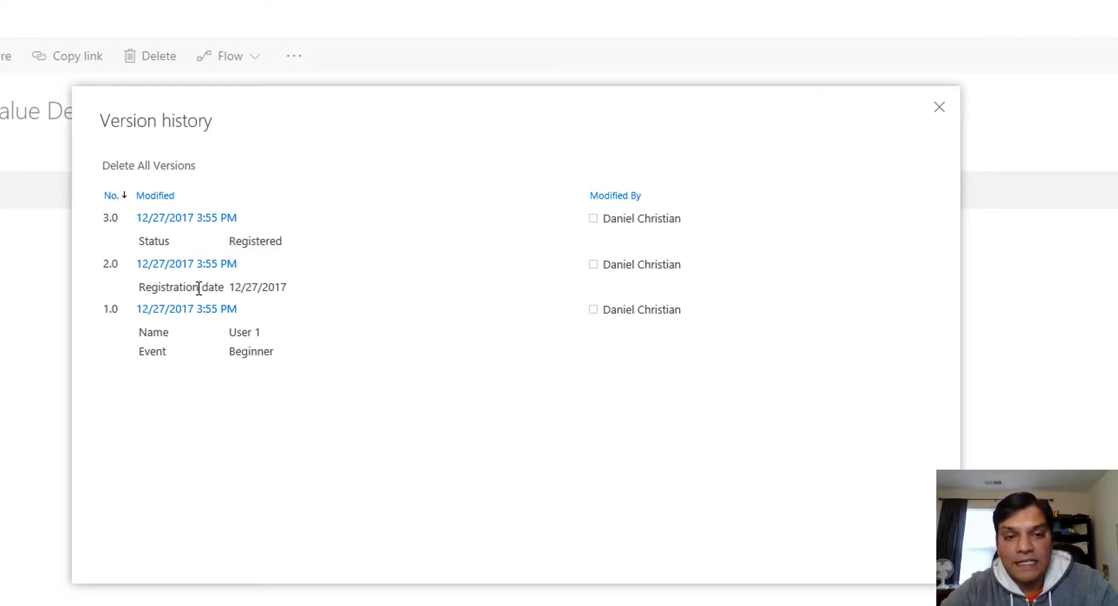
mouse_move(200, 287)
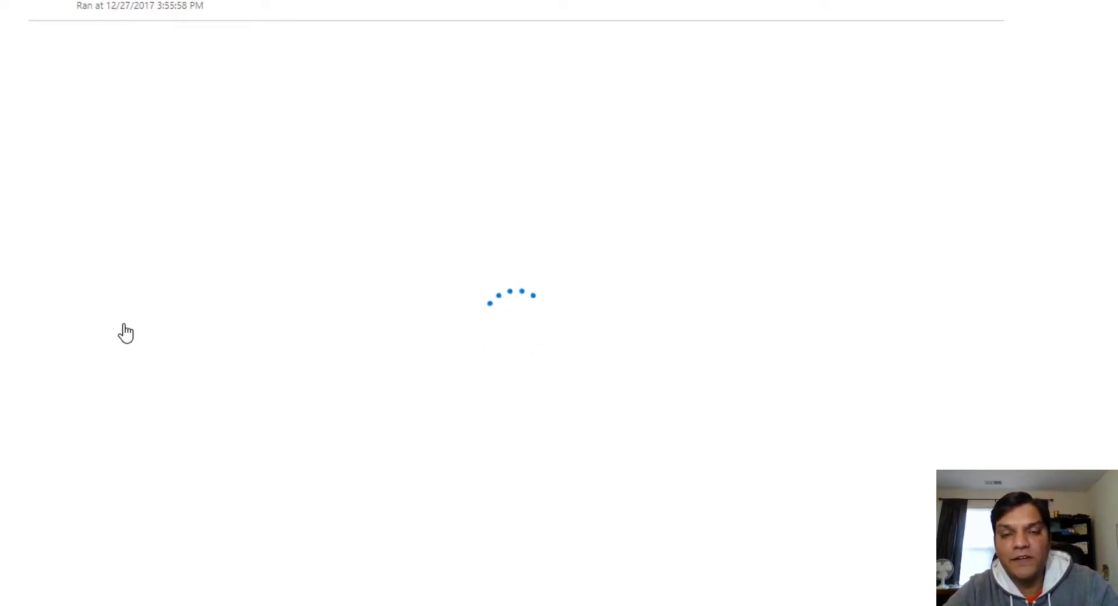
Expand the Update item step in the latest run to inspect its inputs, then collapse it
click(188, 422)
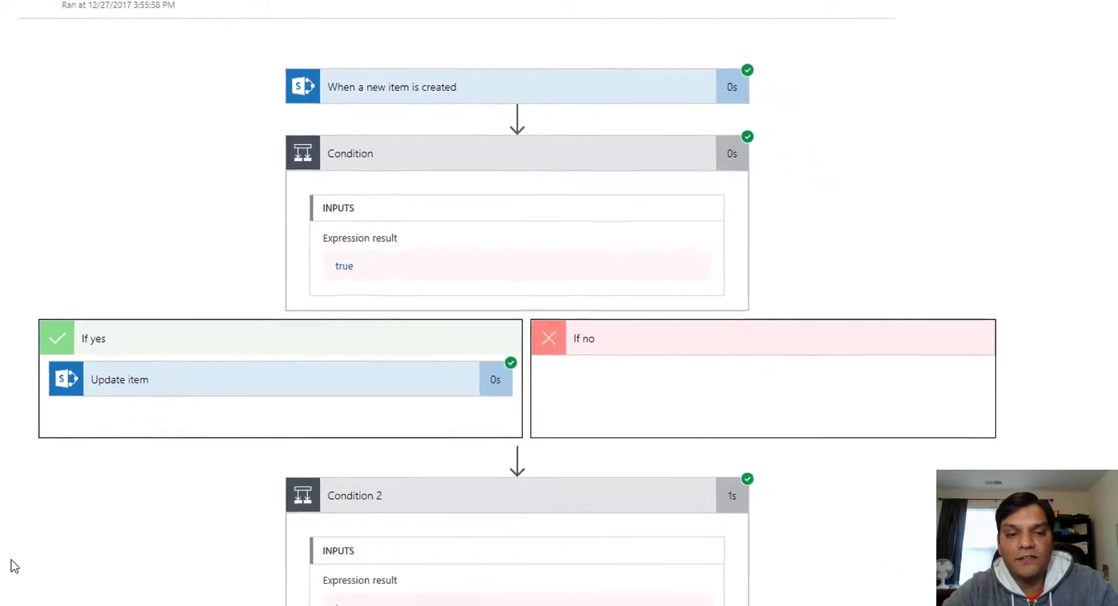
scroll(501, 350, down, 4)
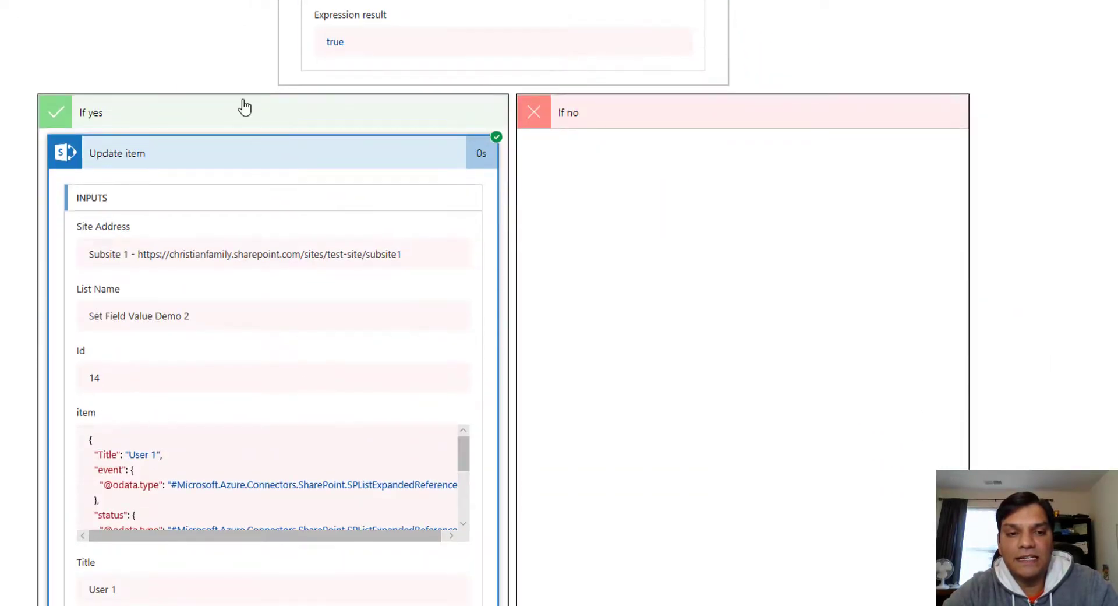
click(260, 168)
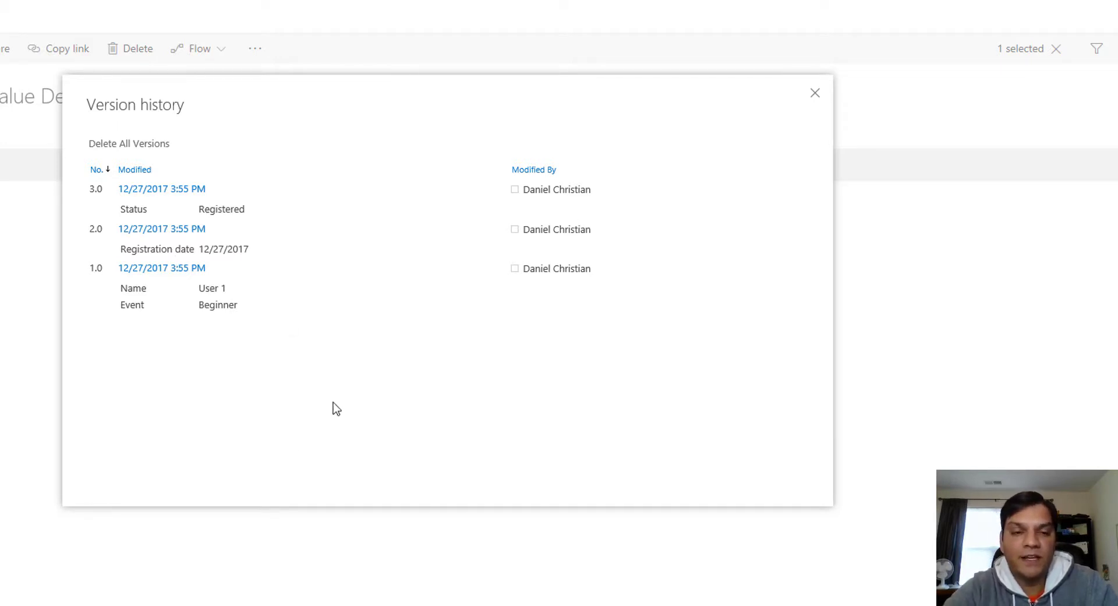
Close User 1's version history and go back to the My flows list
click(815, 93)
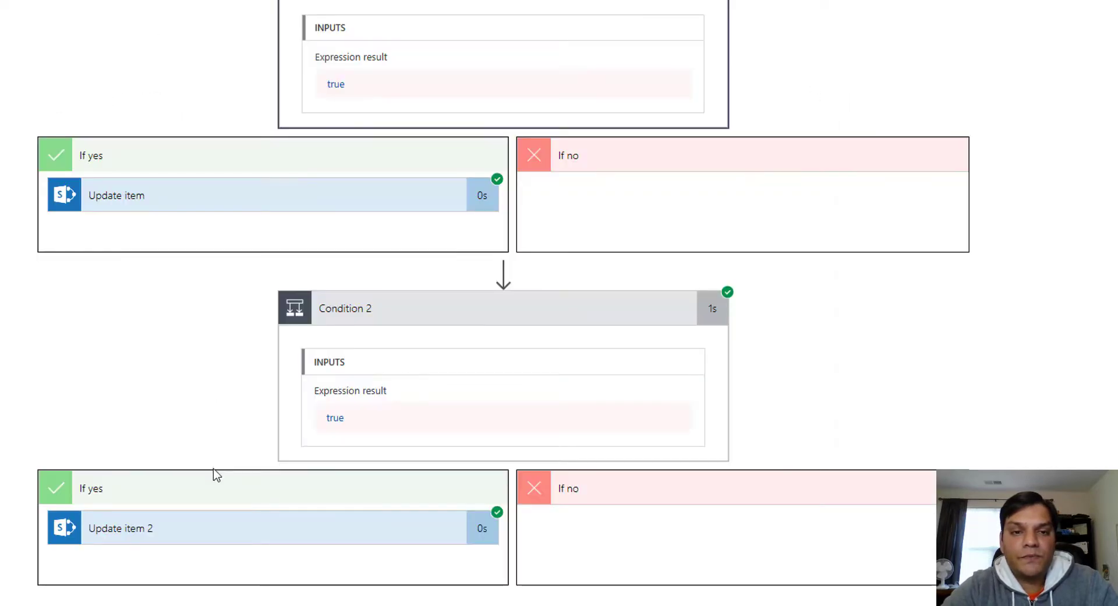
scroll(212, 474, up, 5)
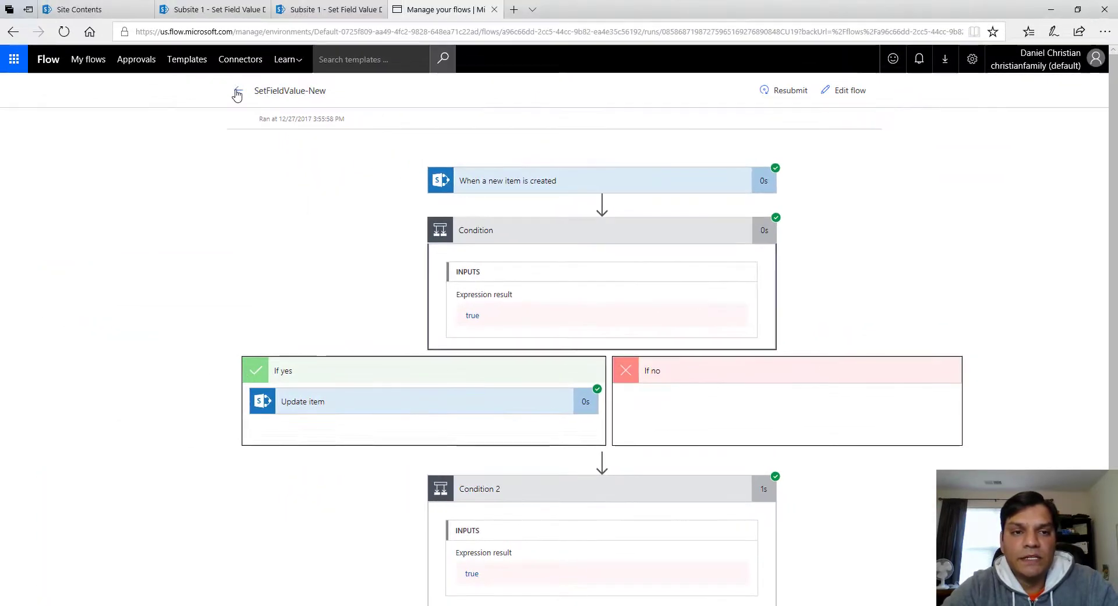
click(149, 36)
click(237, 93)
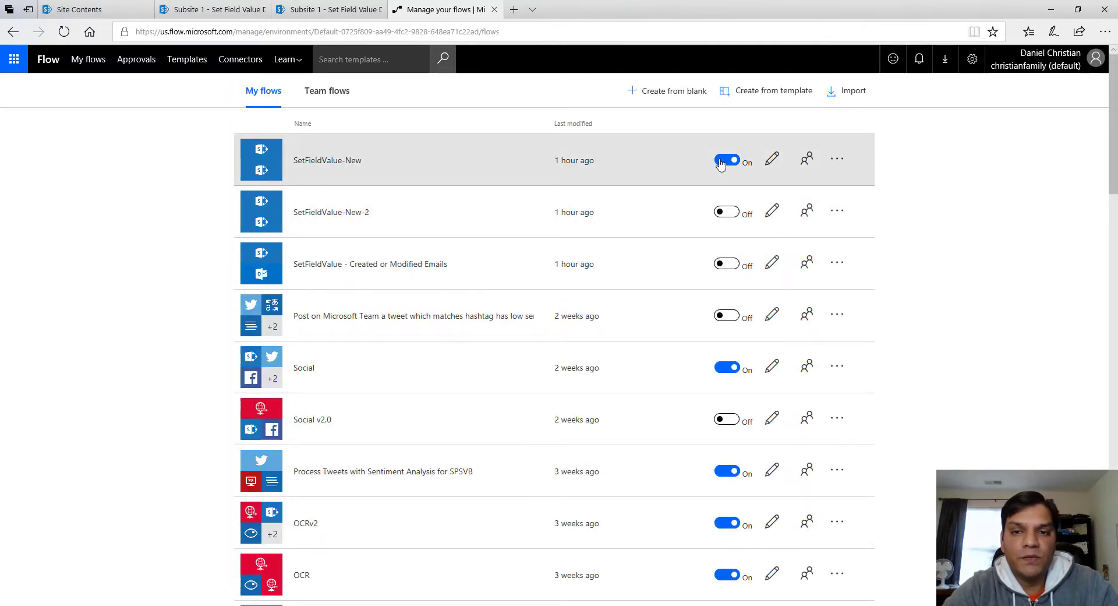
Switch SetFieldValue-New off and SetFieldValue-New-2 on, and open SetFieldValue-New-2 for editing
click(720, 160)
click(726, 212)
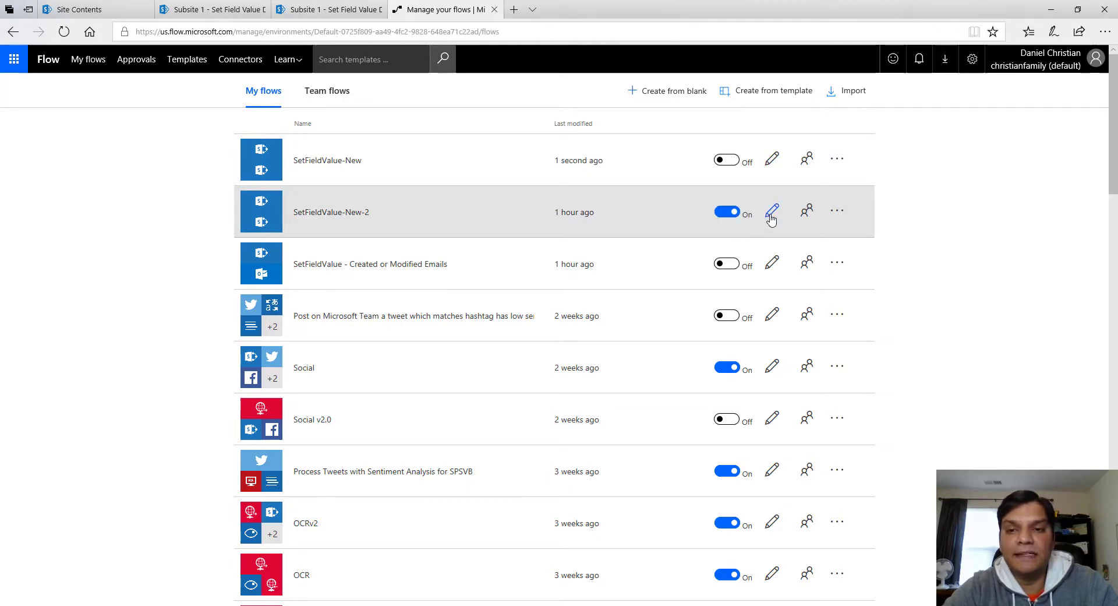
click(771, 217)
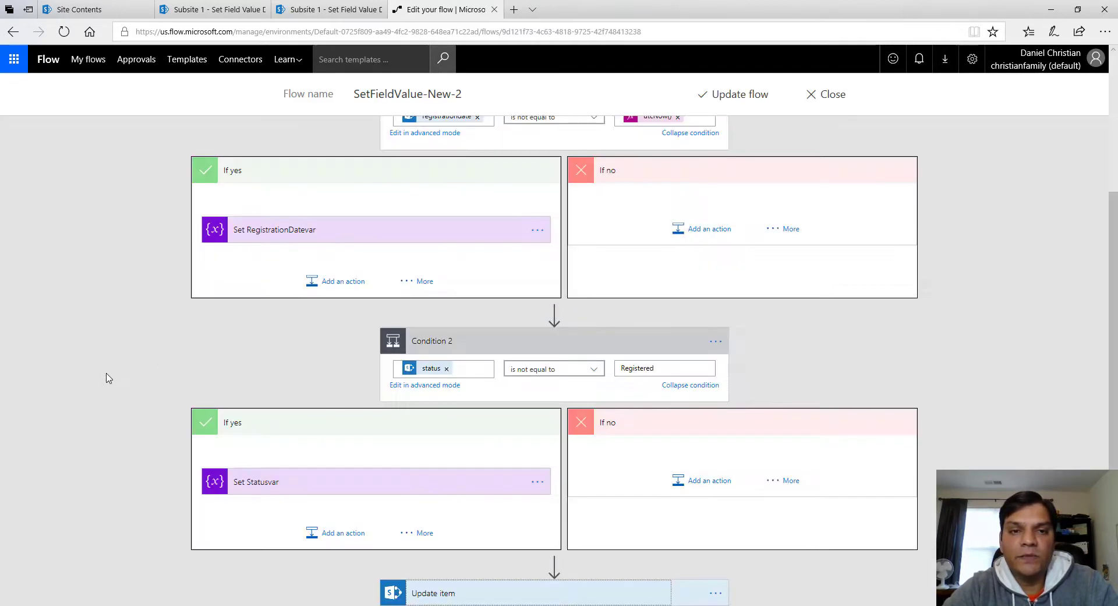
Inspect the Registration and Status variable steps, keeping the Registration variable type as String
scroll(106, 378, up, 4)
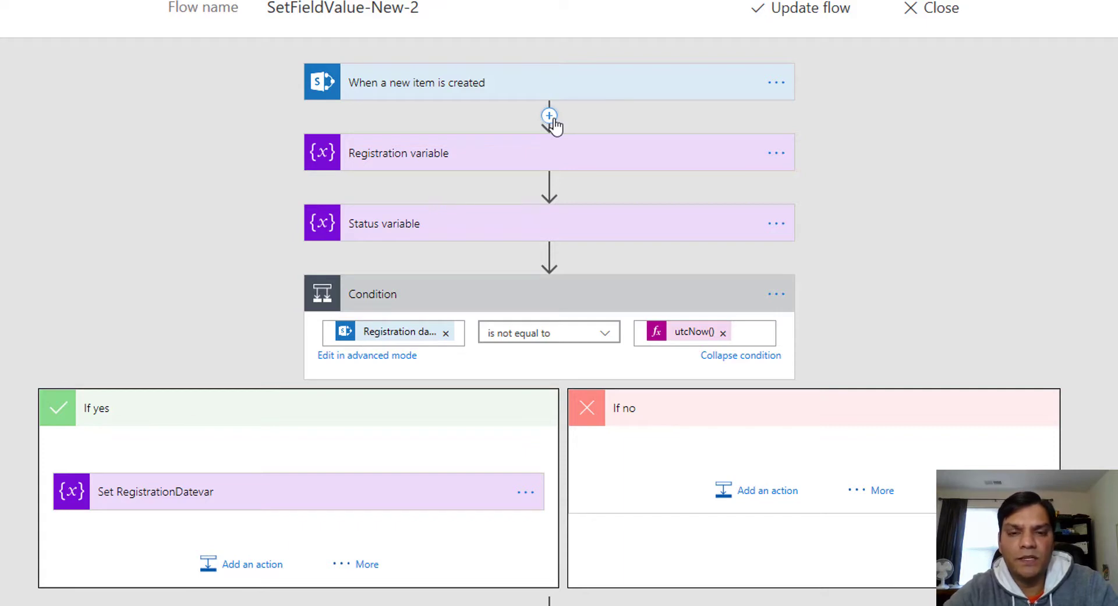
click(483, 163)
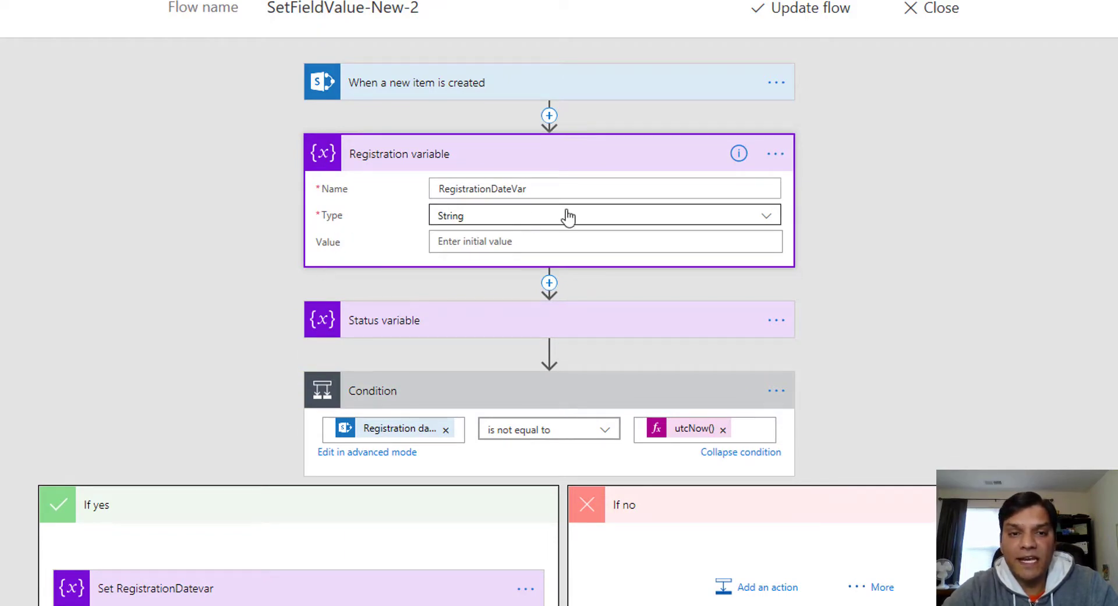
click(766, 218)
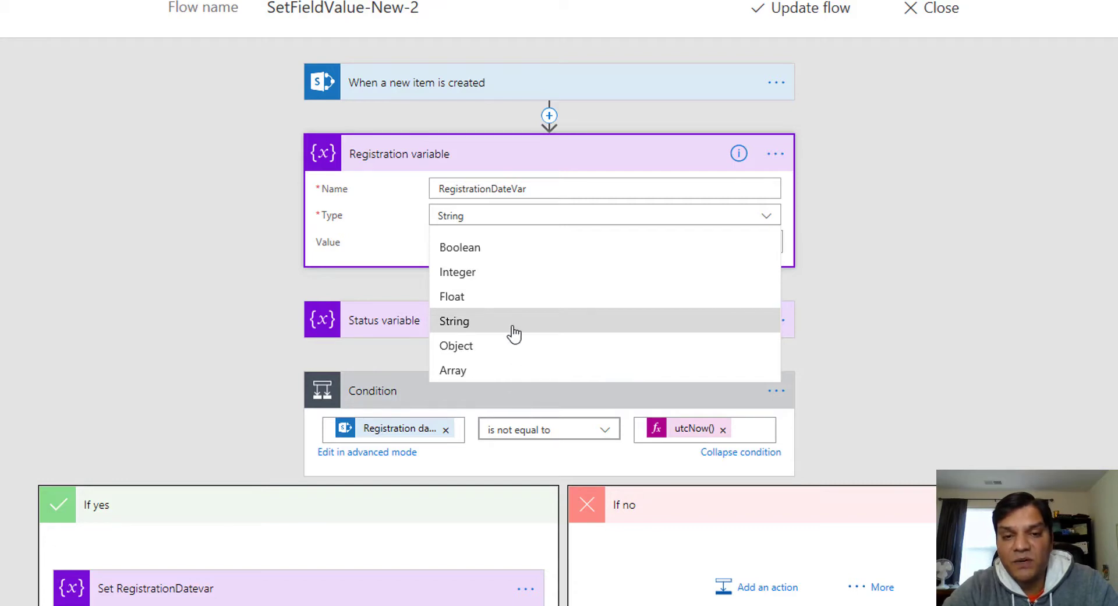
click(994, 312)
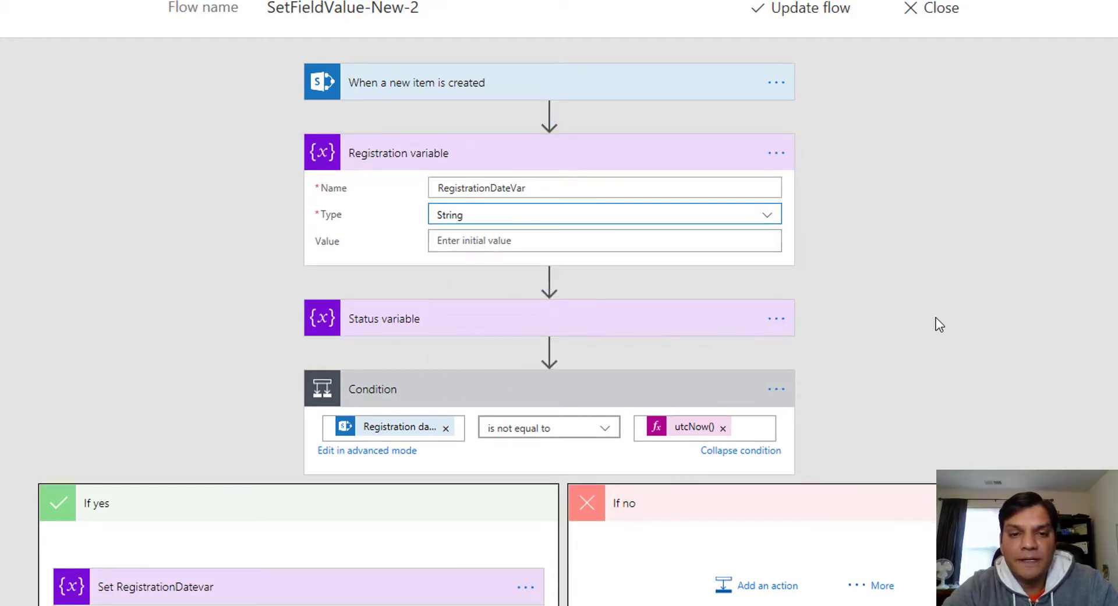
scroll(938, 324, down, 2)
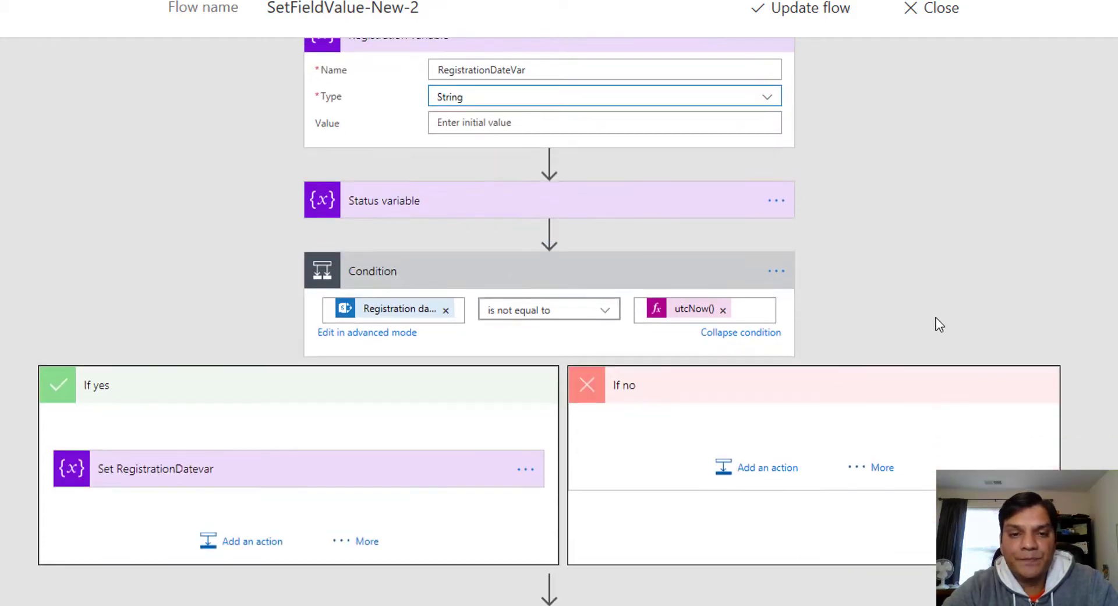
click(583, 201)
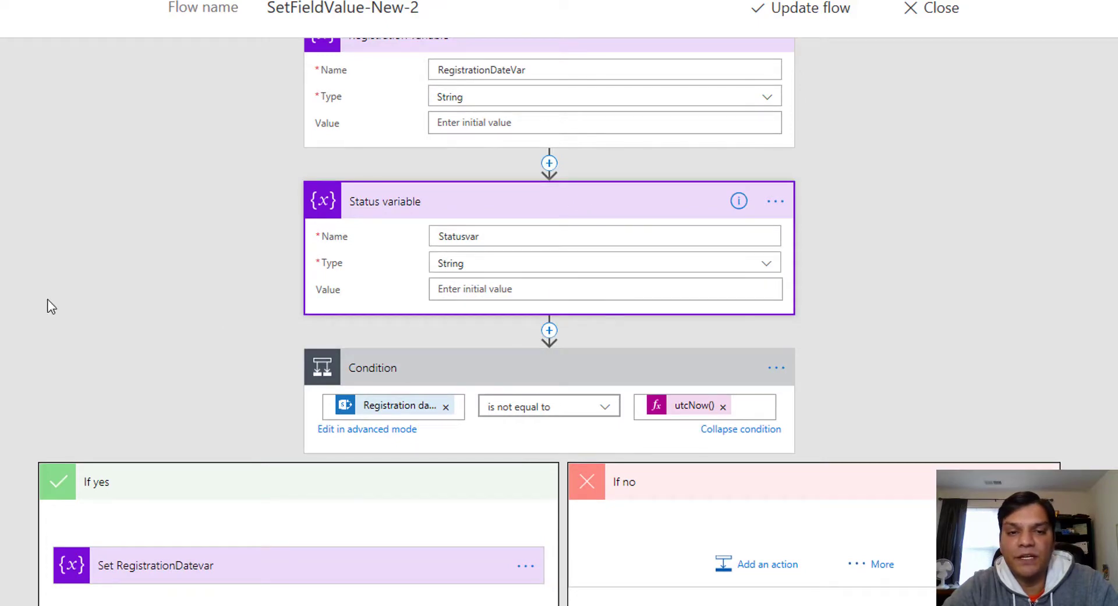
scroll(408, 265, down, 4)
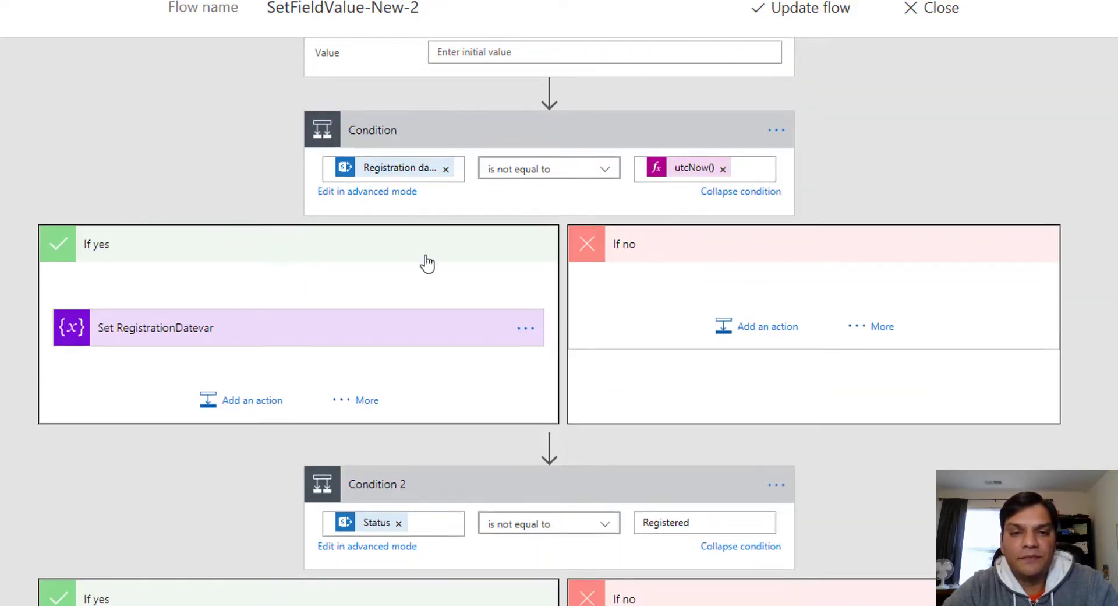
Check the Set RegistrationDatevar and Set Statusvar values, then leave the editor without saving
click(377, 327)
scroll(375, 326, down, 2)
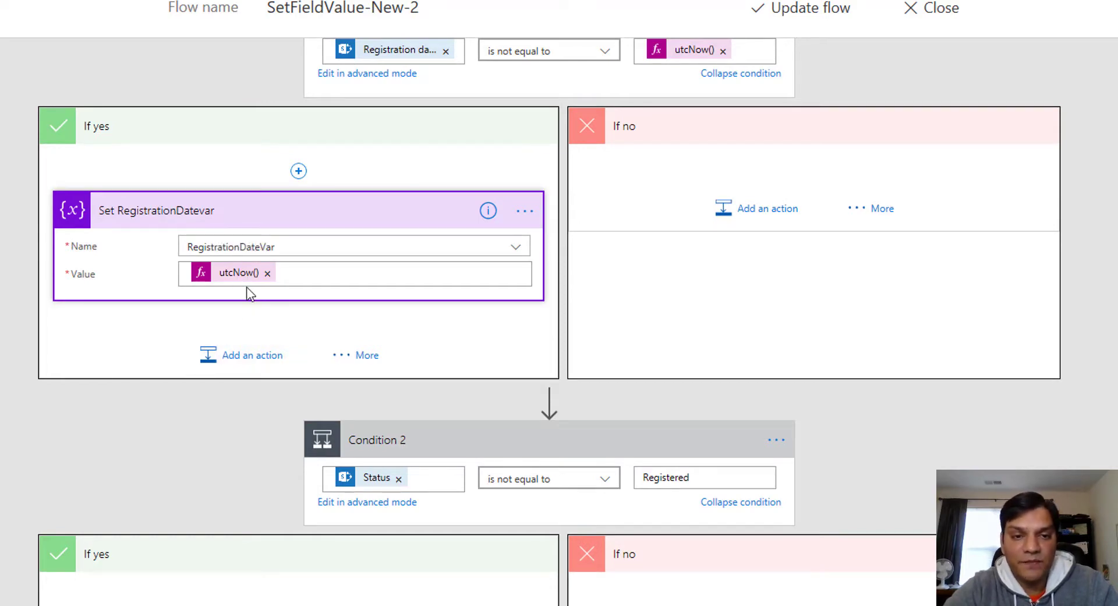
scroll(96, 532, down, 1)
scroll(96, 533, down, 2)
click(187, 483)
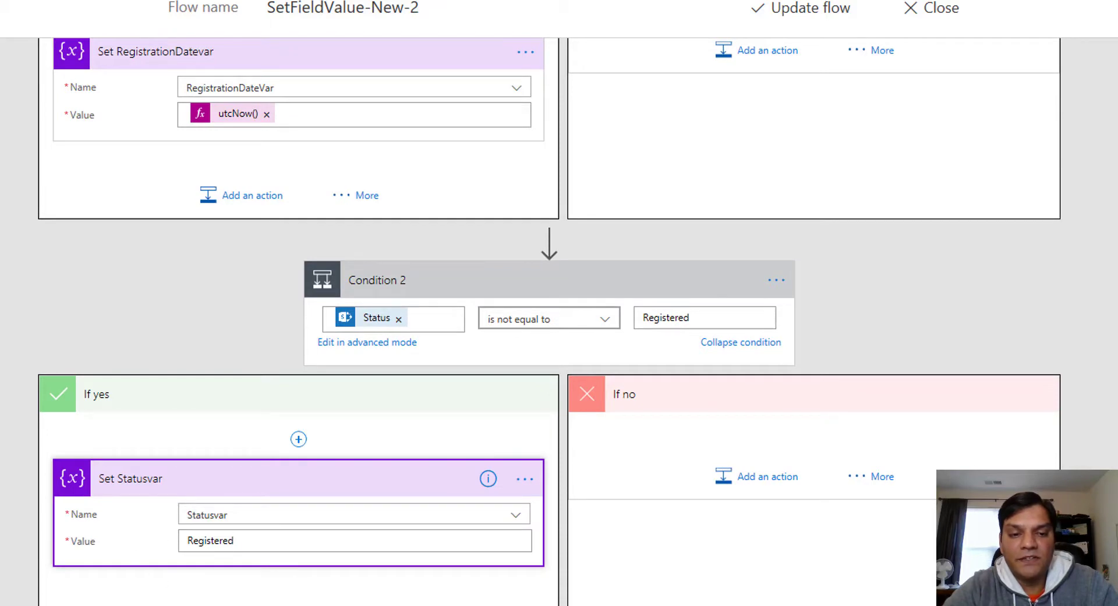
scroll(226, 532, down, 1)
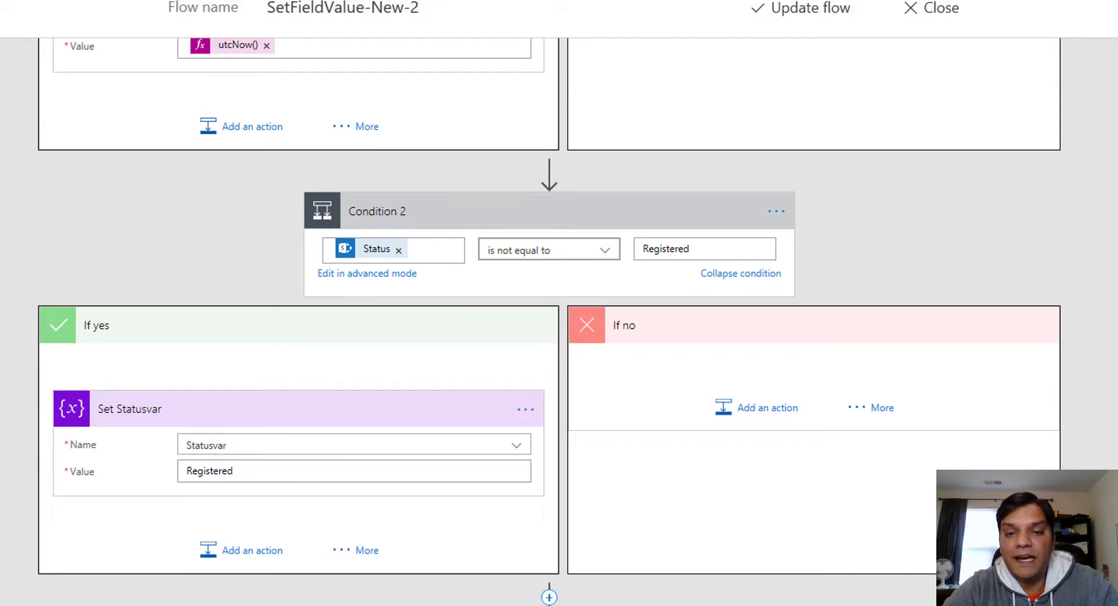
scroll(634, 381, down, 4)
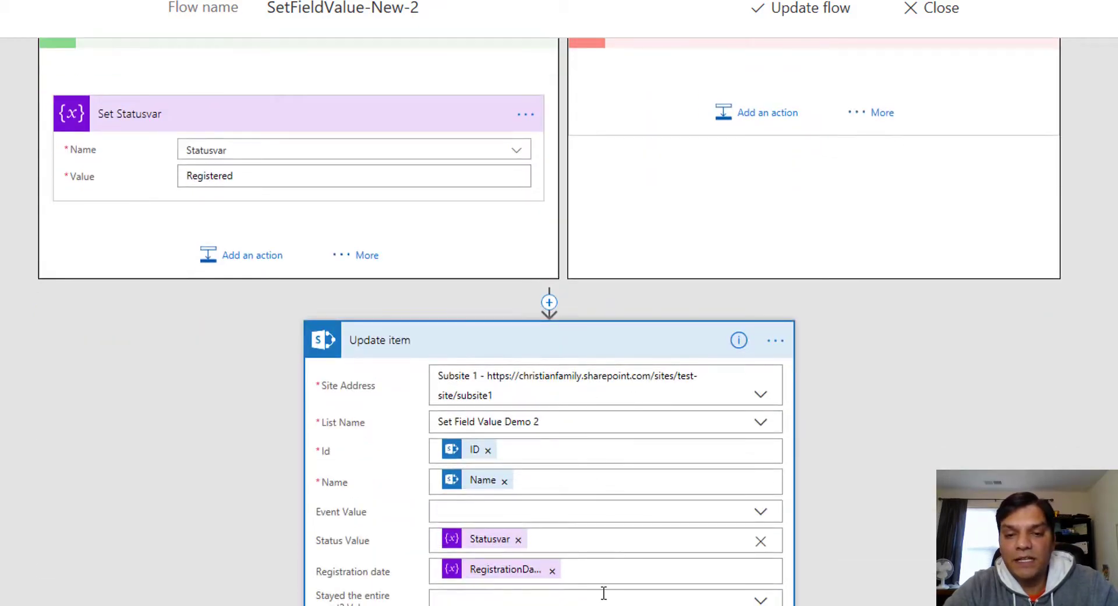
scroll(559, 349, up, 8)
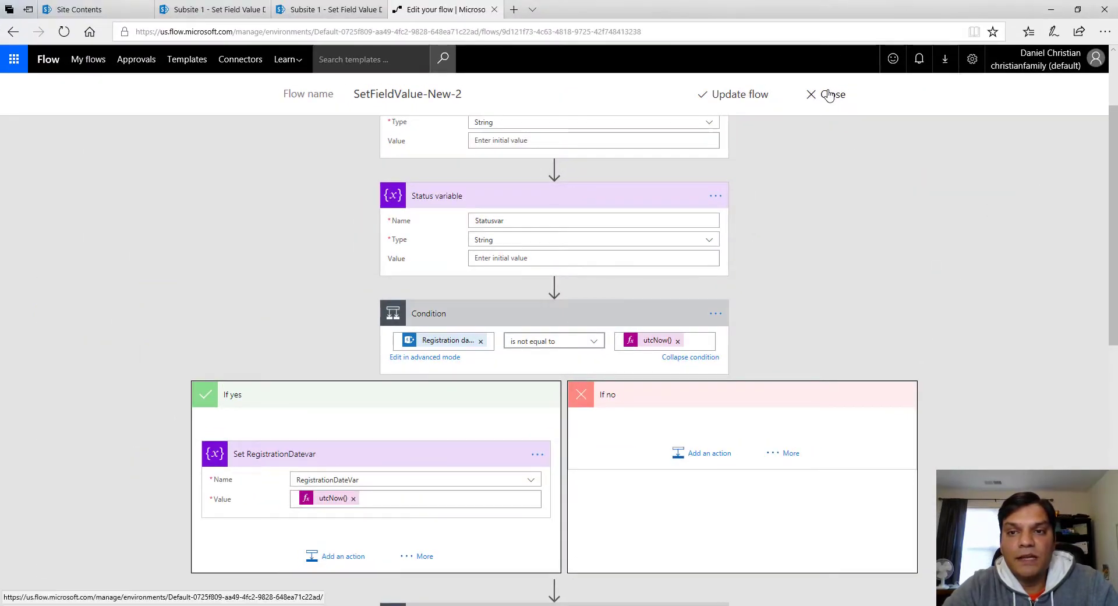
click(931, 8)
click(460, 371)
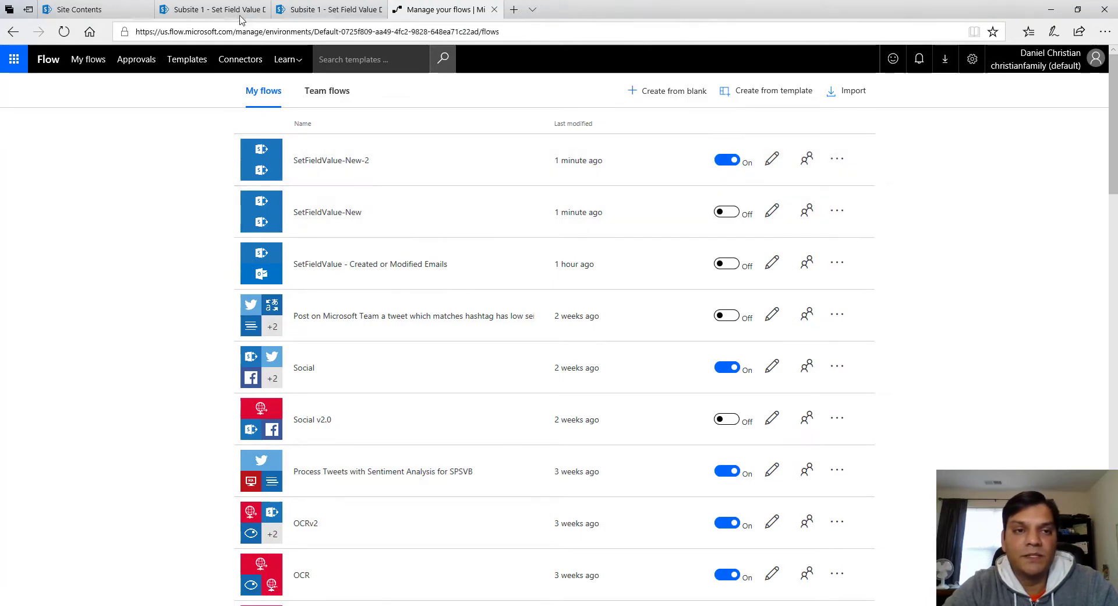
Save a new Set Field Value Demo 2 item named 'User 2' with Event set to Intermediate
click(359, 7)
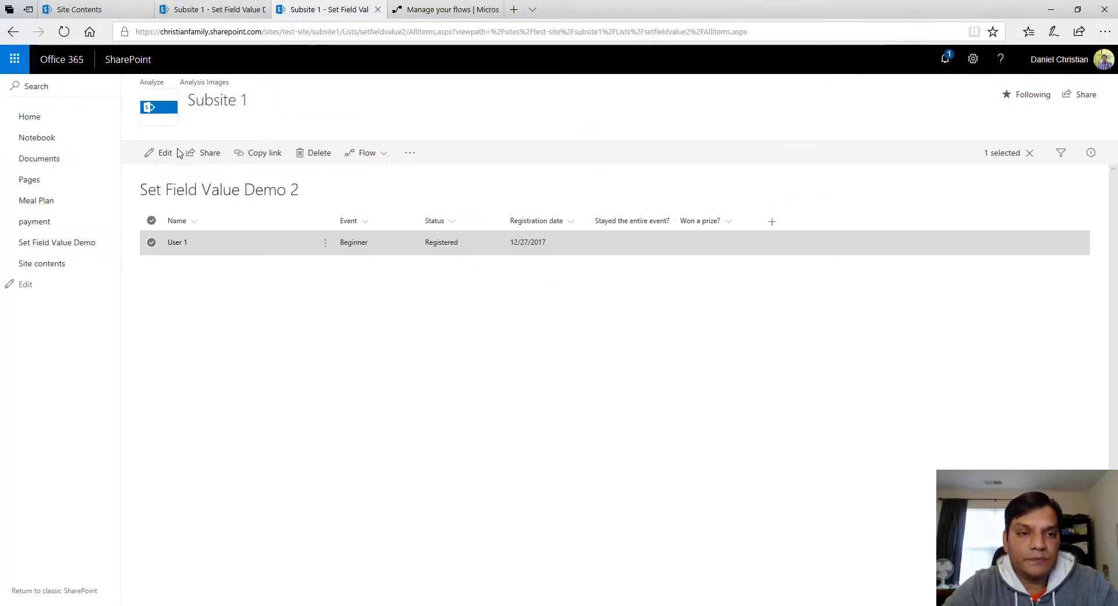
click(191, 266)
click(160, 152)
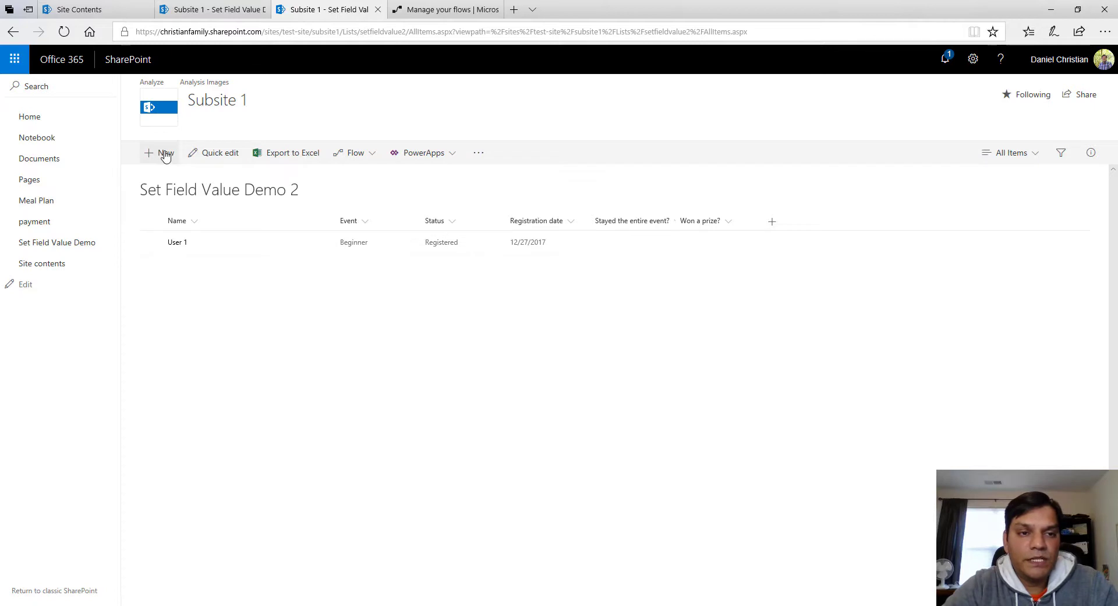
click(886, 186)
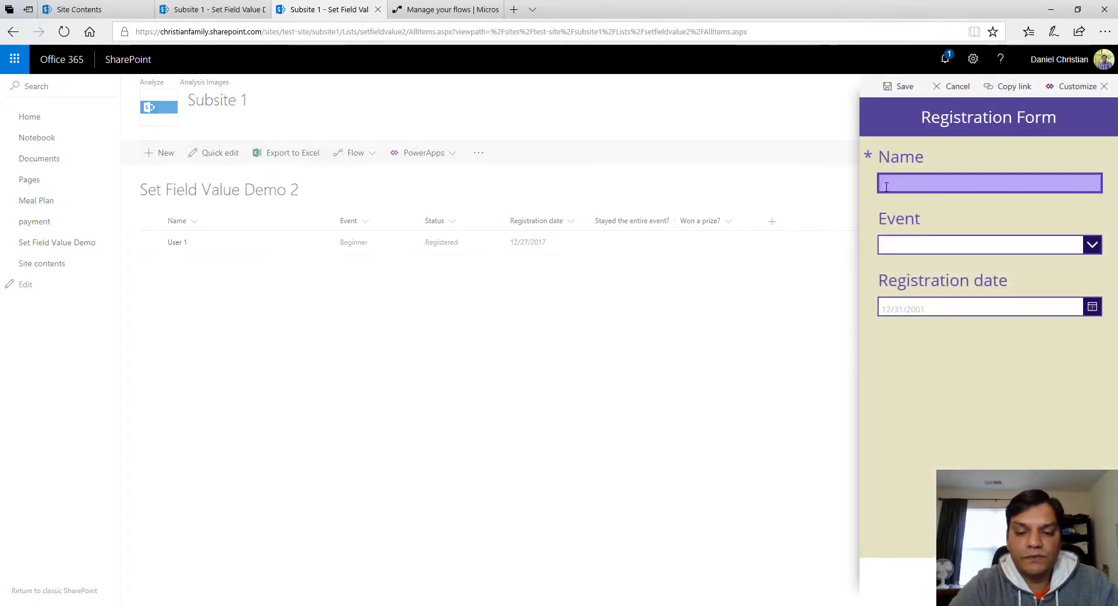
text(User 2)
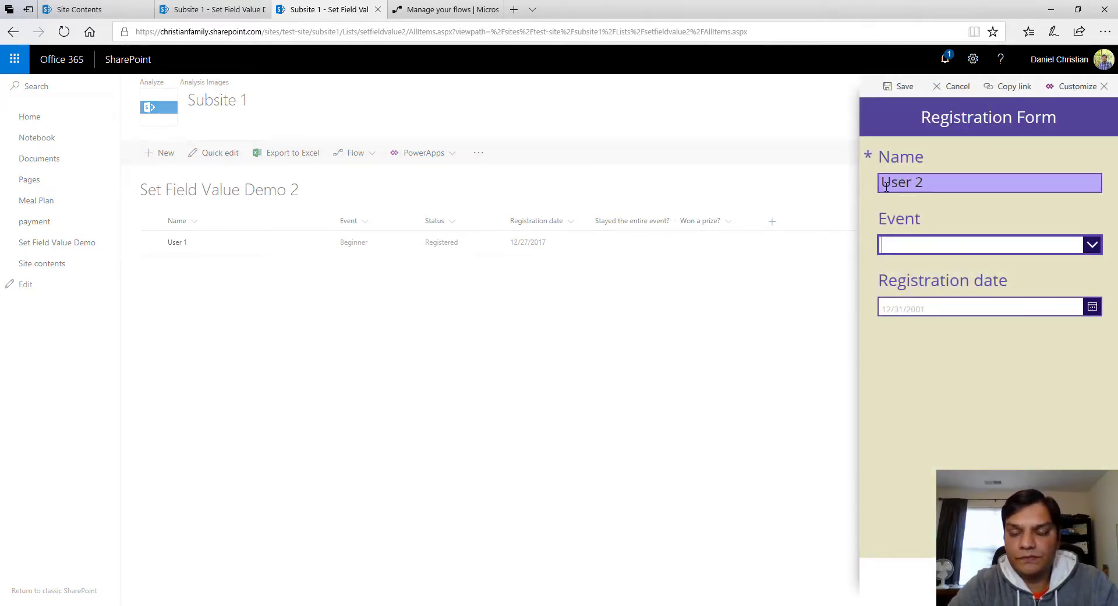
click(1091, 246)
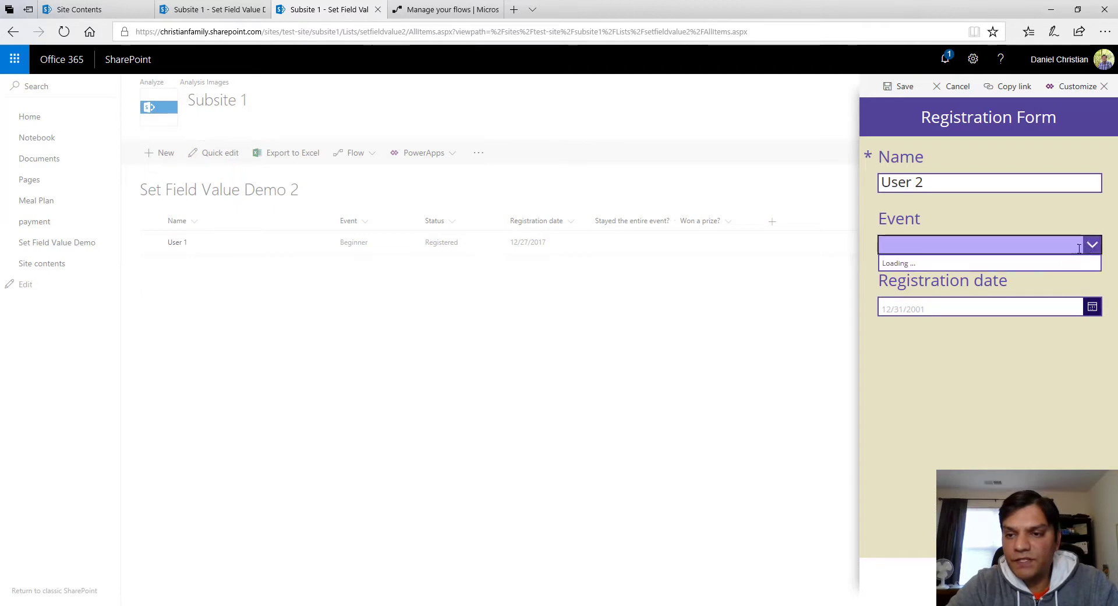
click(980, 290)
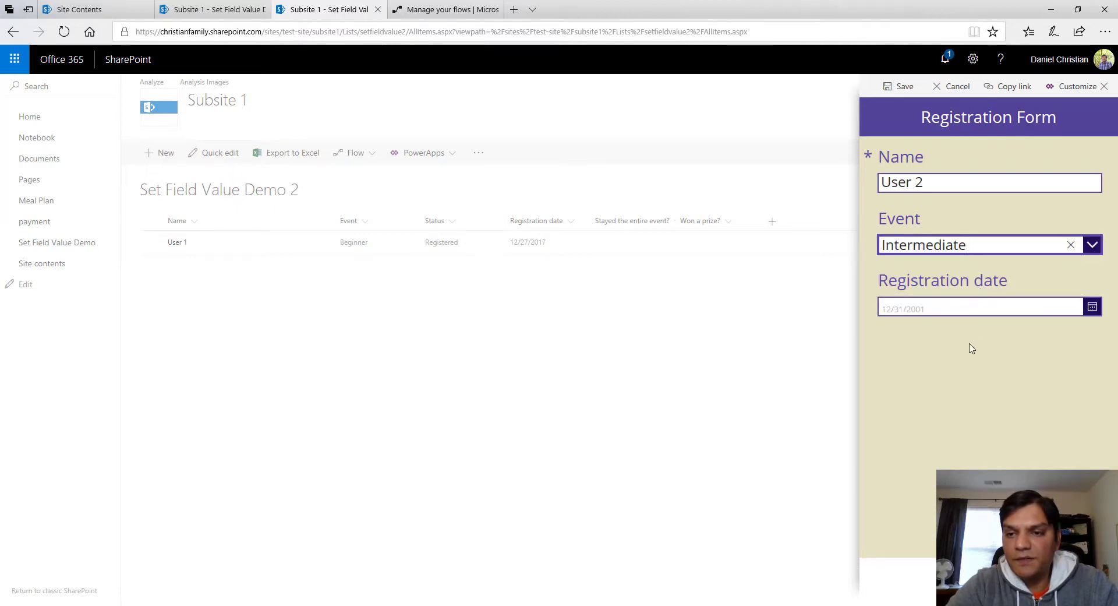
click(904, 87)
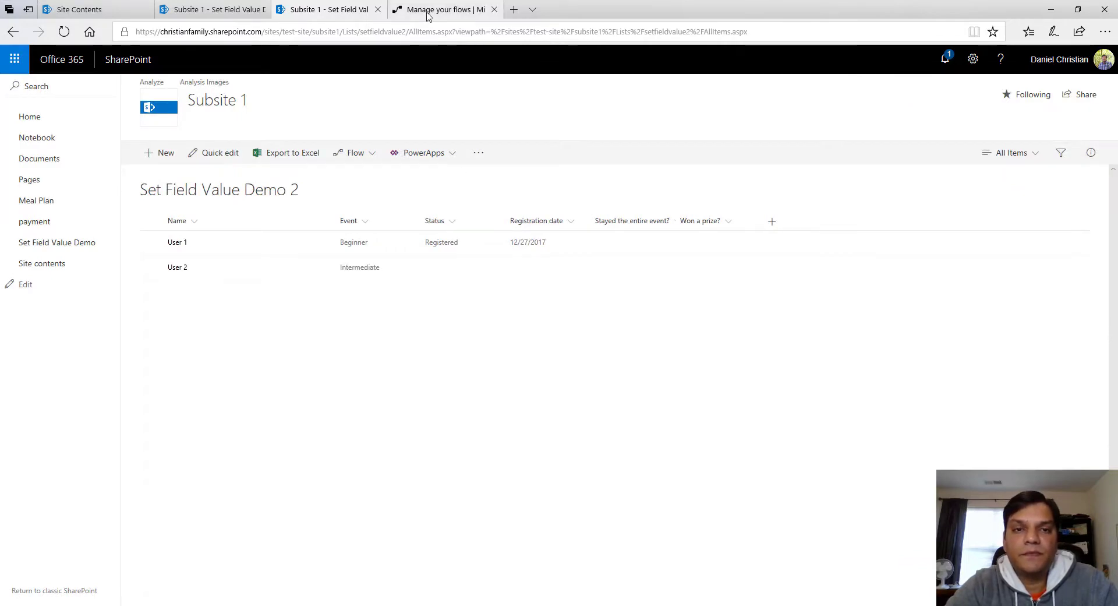
View SetFieldValue-New-2's successful run, then refresh the list to see User 2 Registered on 12/27/2017
click(446, 9)
click(395, 173)
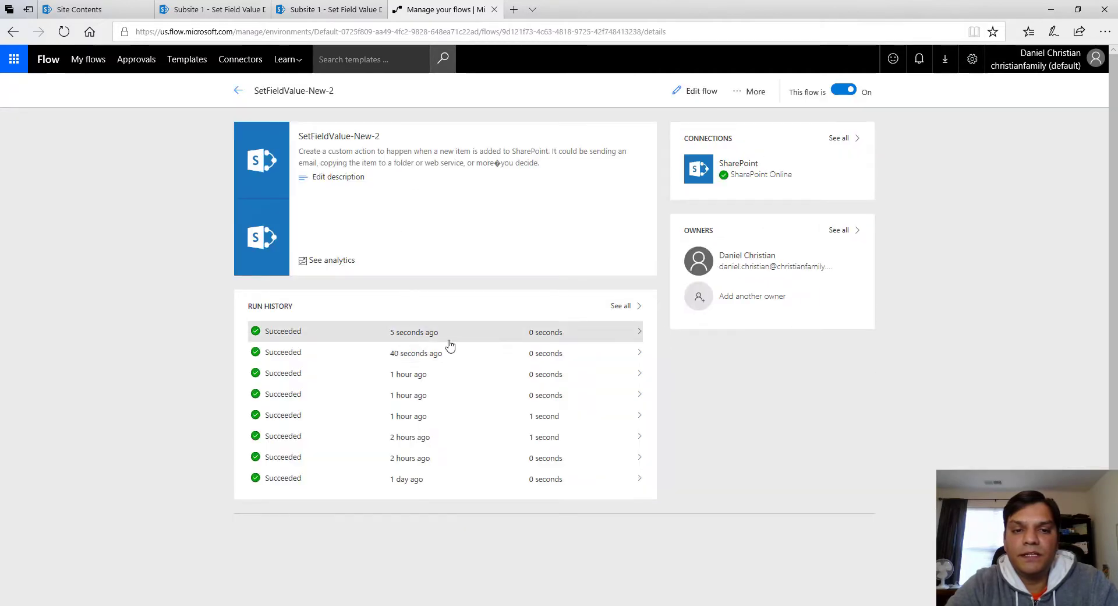
click(301, 4)
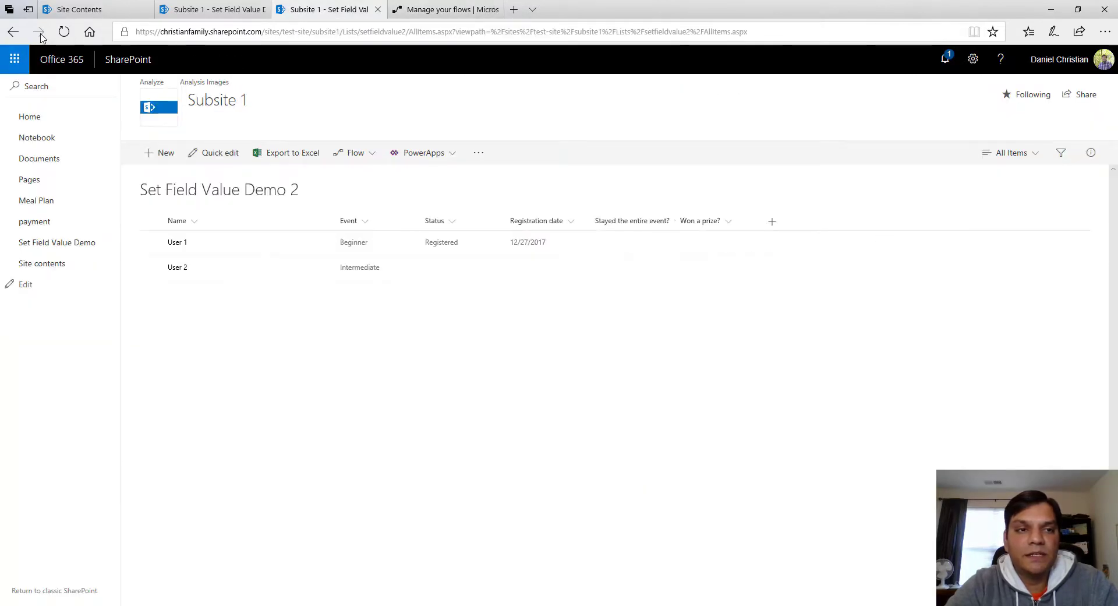
click(65, 33)
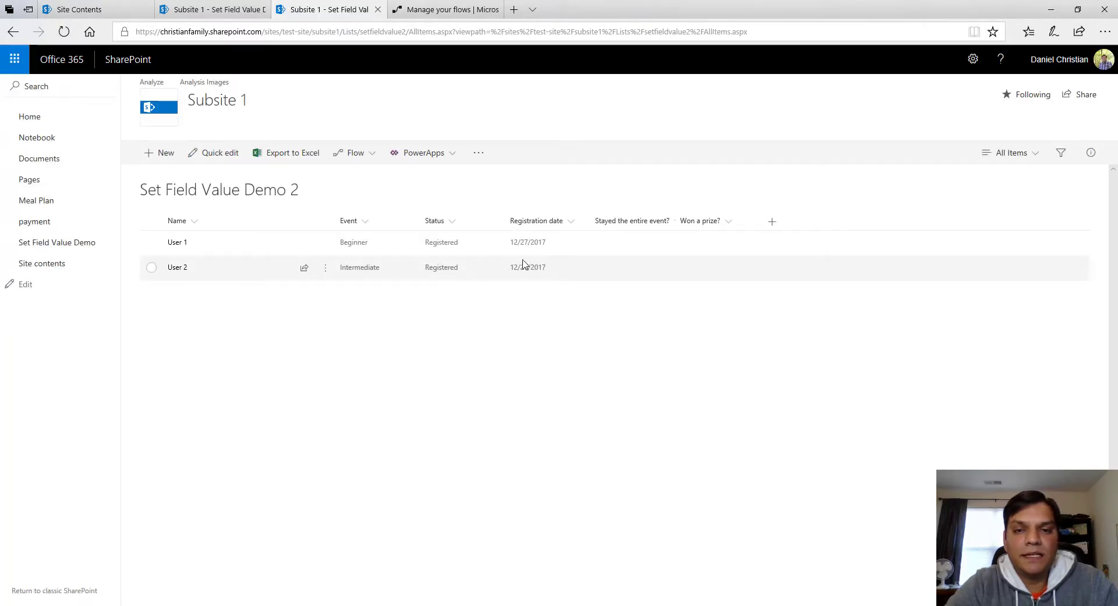
Open User 2's version history and review versions 1.0 and 2.0, with Status and Registration date both set in 2.0
click(326, 275)
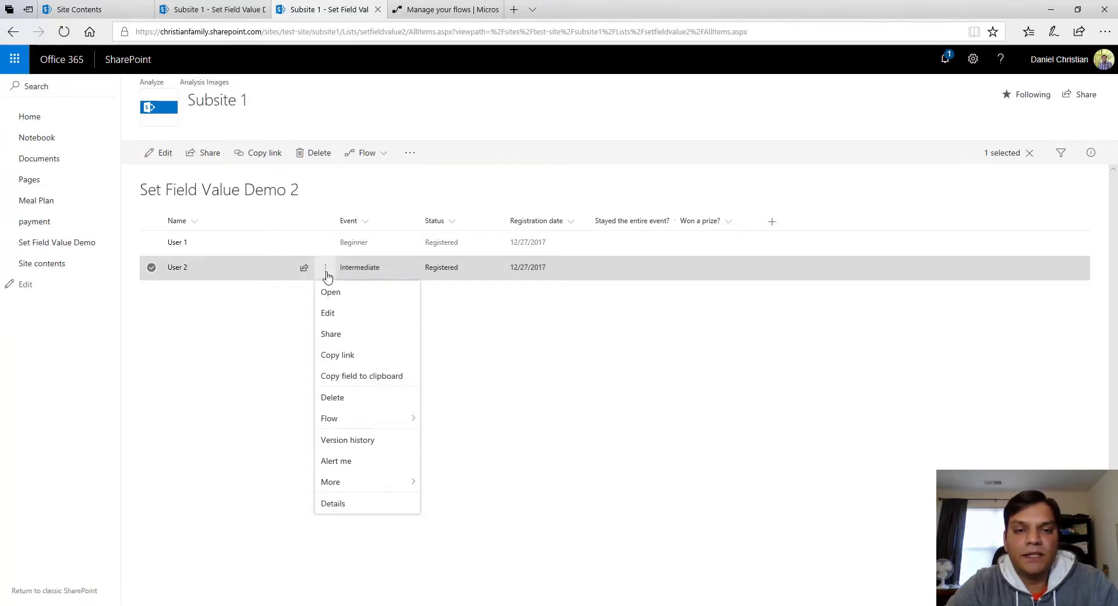
click(367, 439)
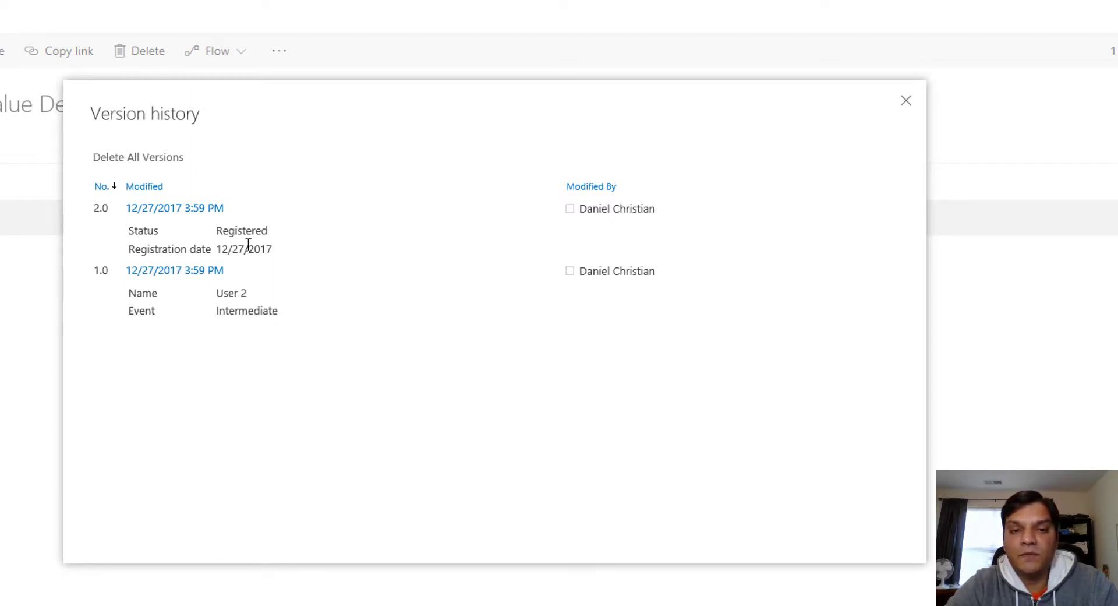
mouse_move(248, 243)
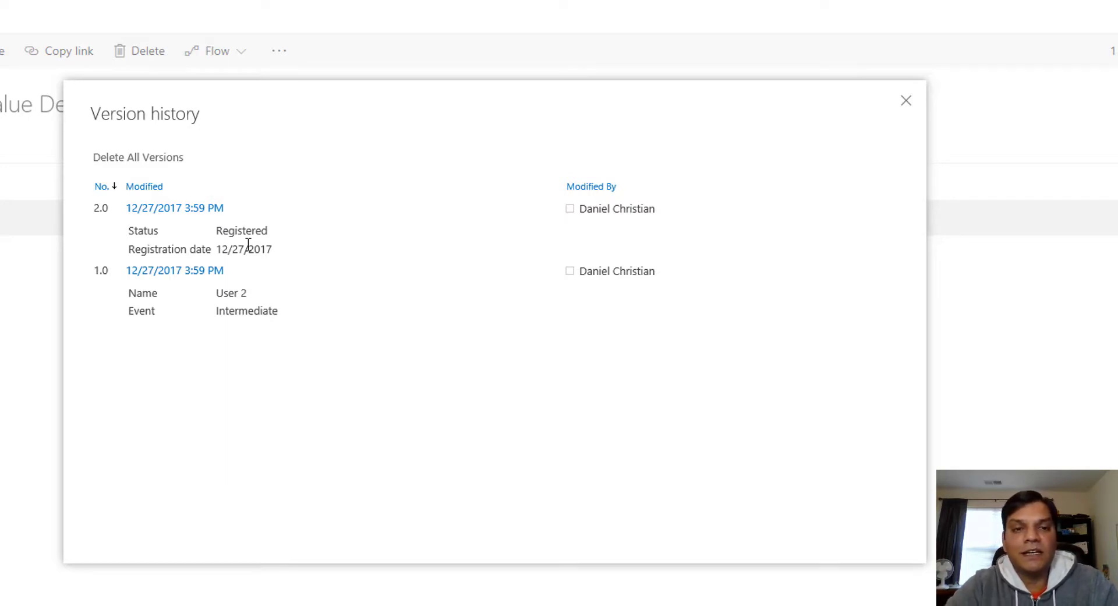
mouse_move(150, 235)
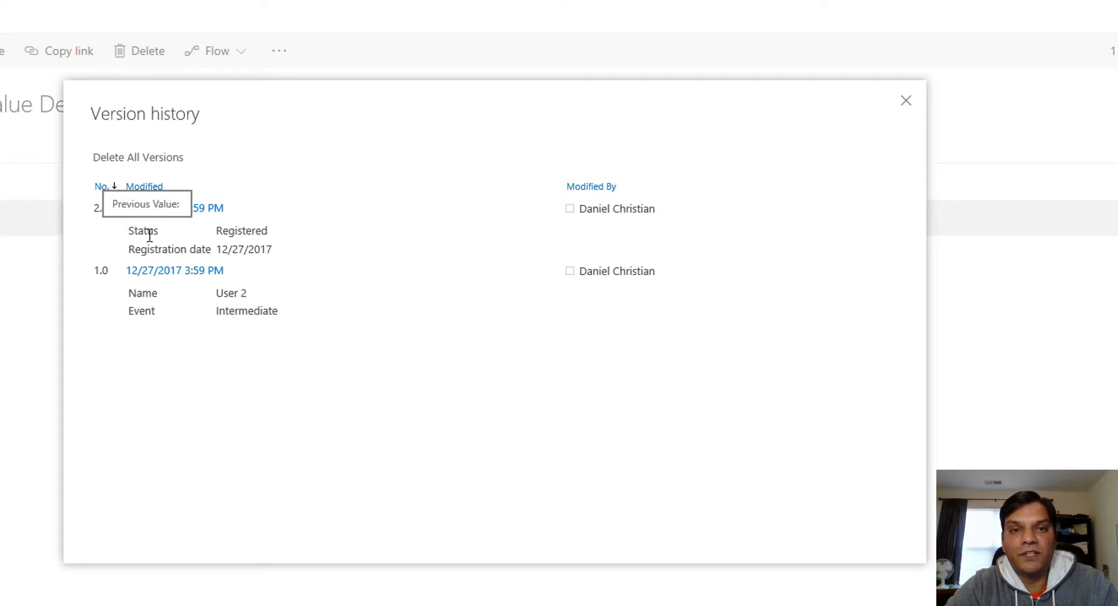